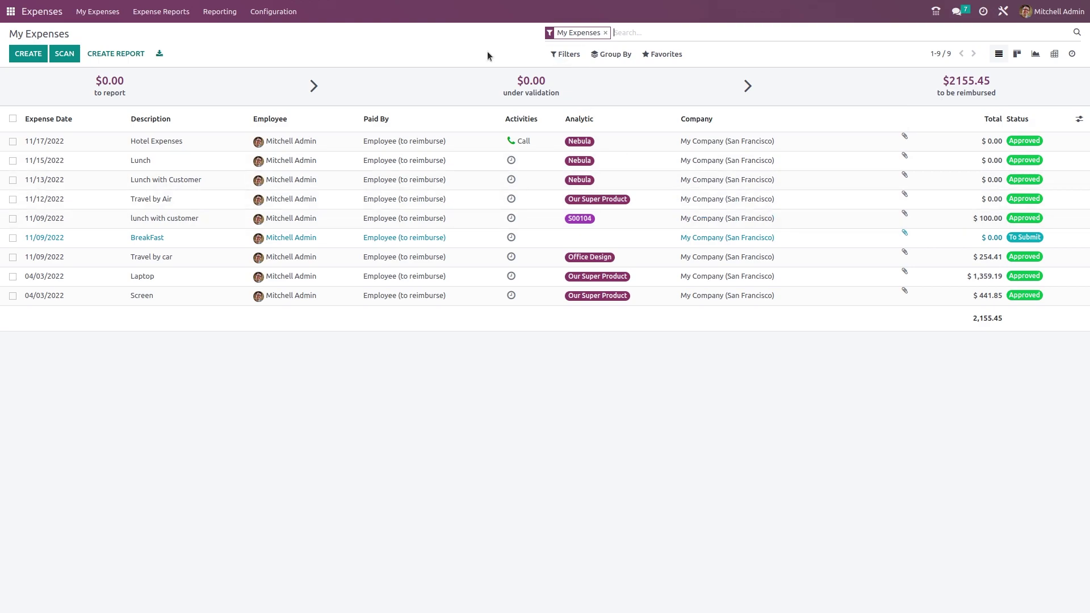
- Remove the My Expenses and To Report filters so every employee's expenses show
click(568, 54)
click(560, 189)
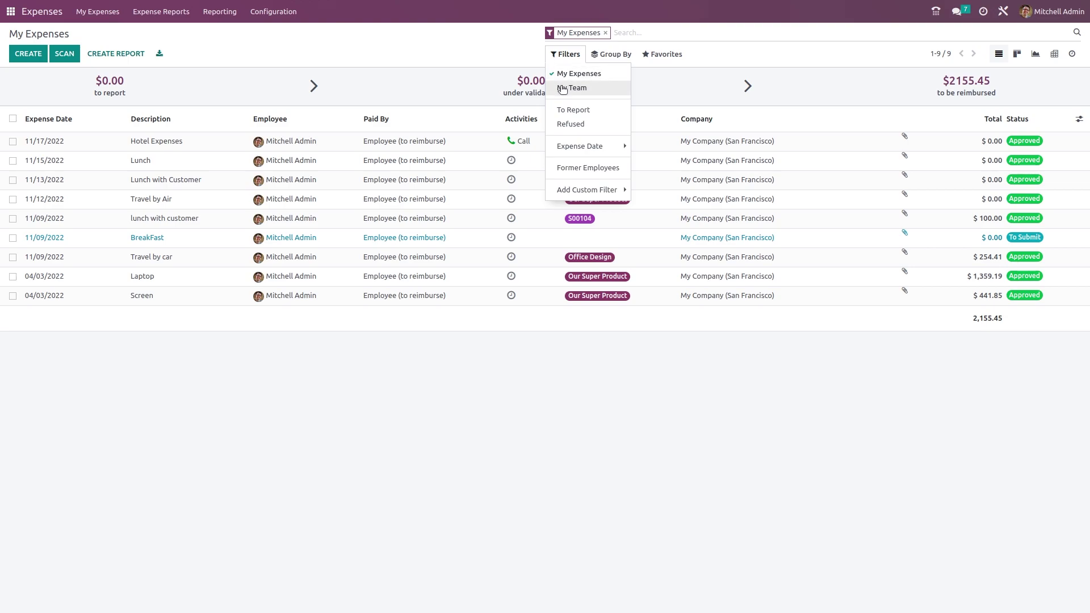
click(568, 112)
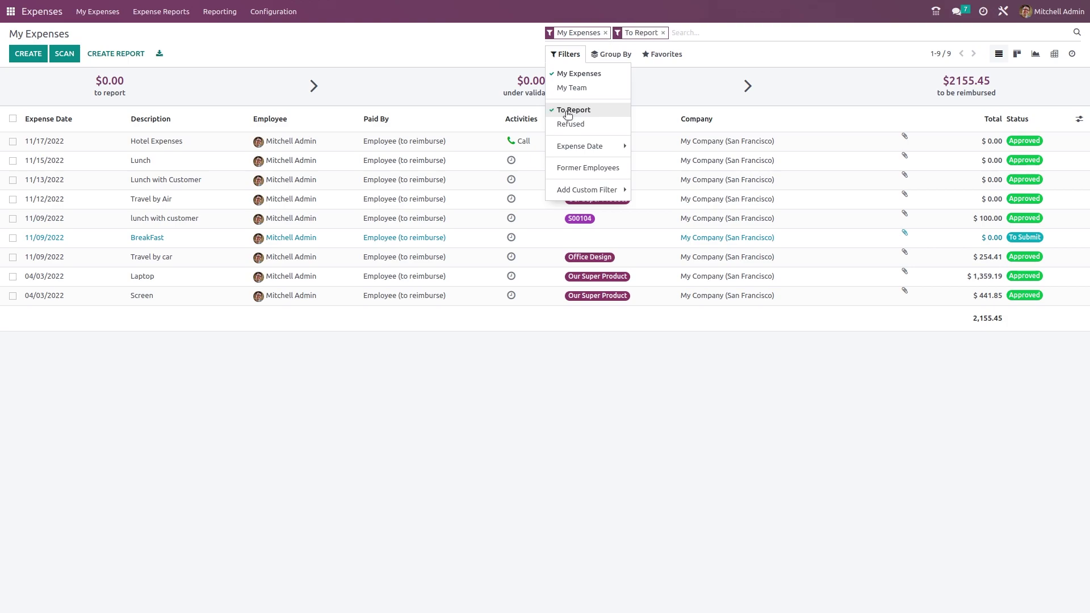
click(578, 73)
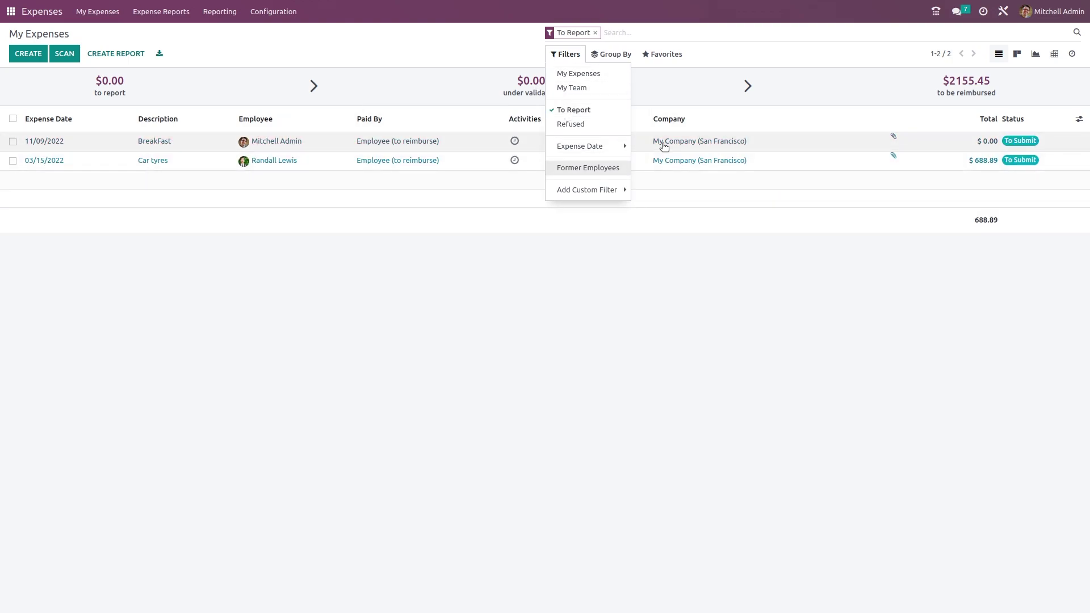
click(591, 111)
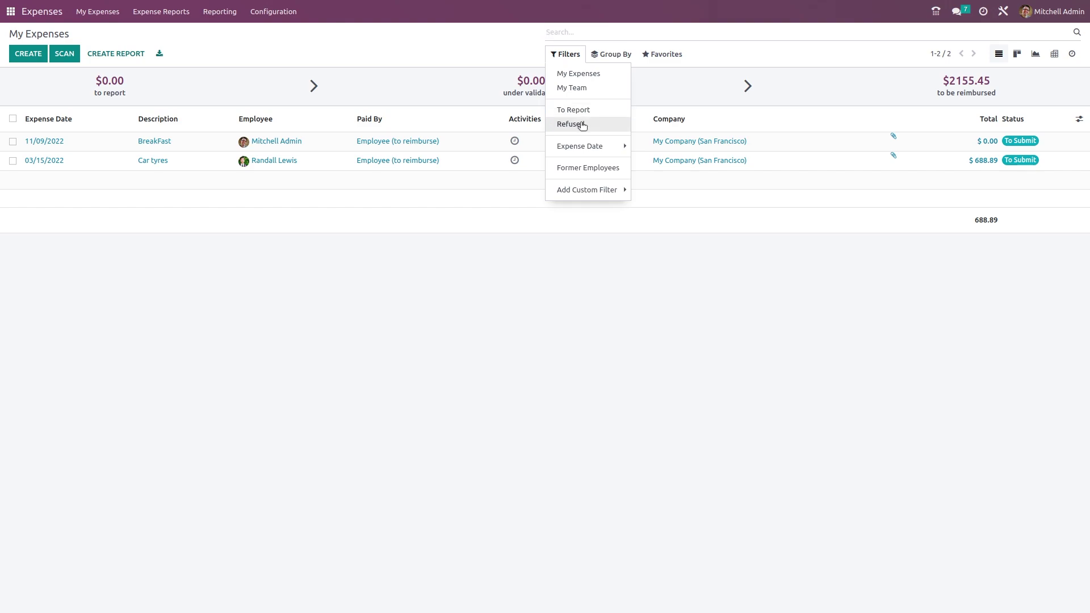
- Browse the Expense Date filter options, the custom filter builder and the Group By choices
click(618, 147)
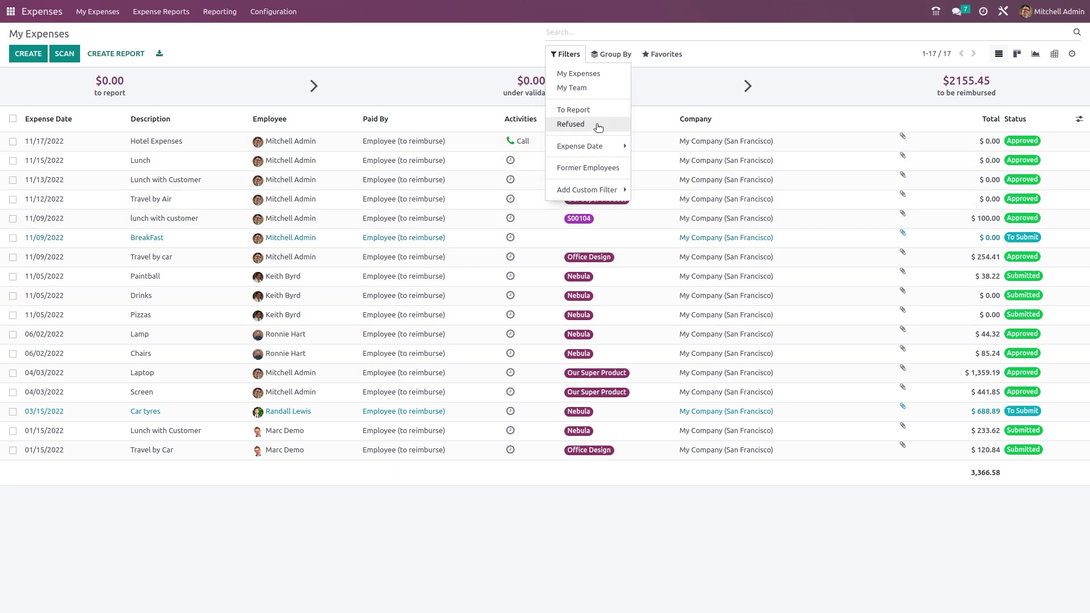
click(594, 147)
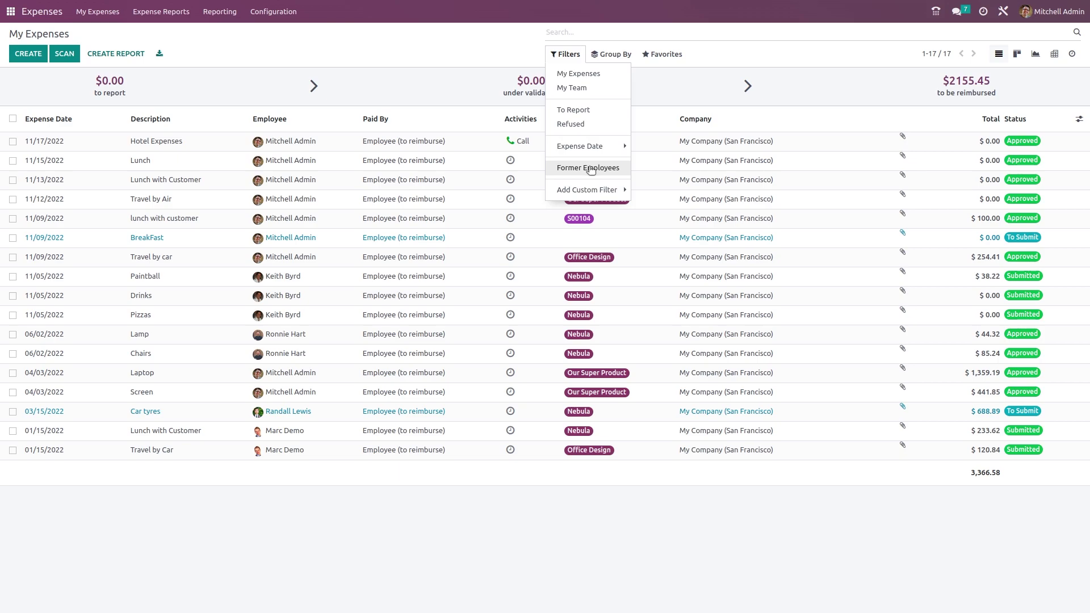
click(579, 191)
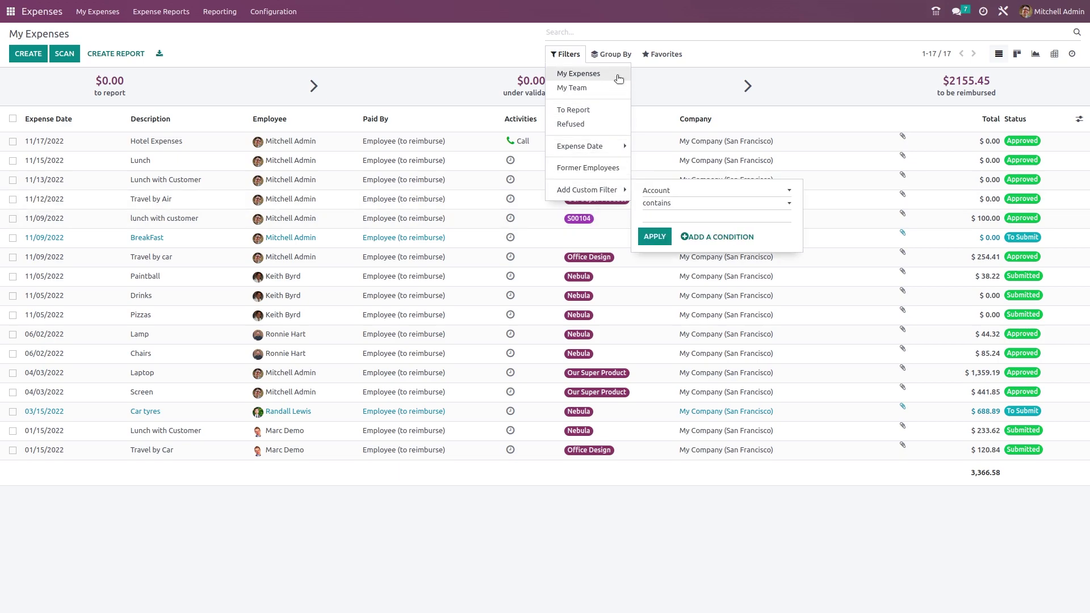
click(616, 57)
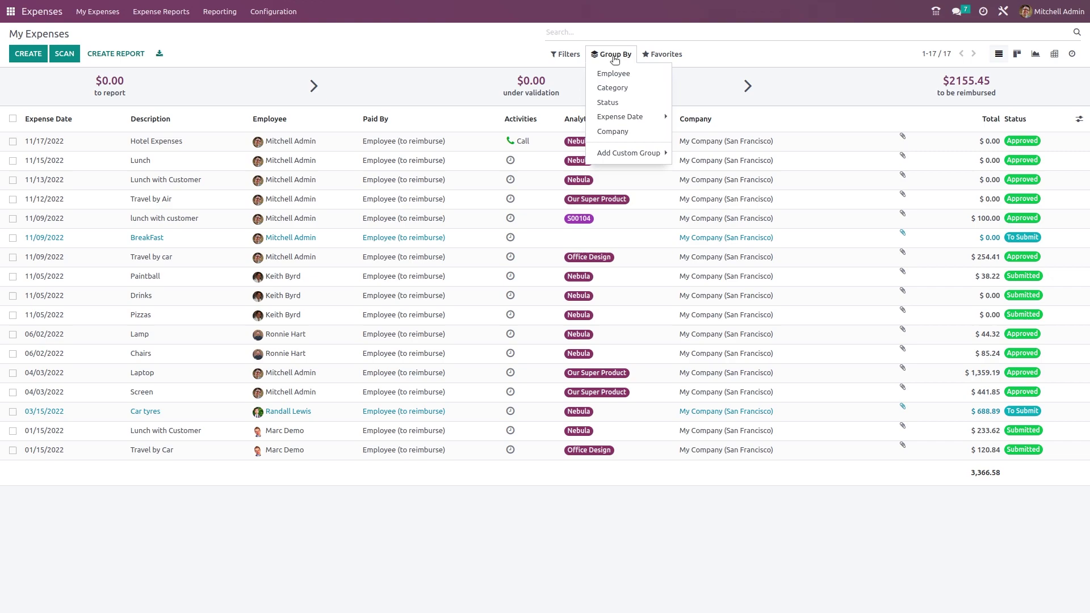
- Try grouping the expenses by Employee and by date, then remove the grouping and show Save current search
click(614, 74)
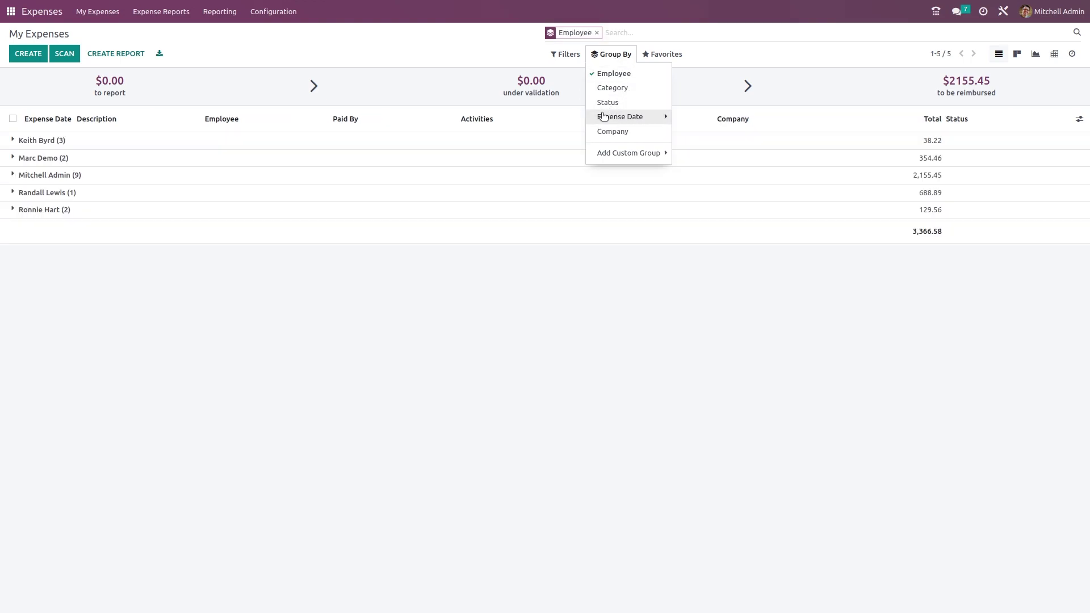
click(633, 117)
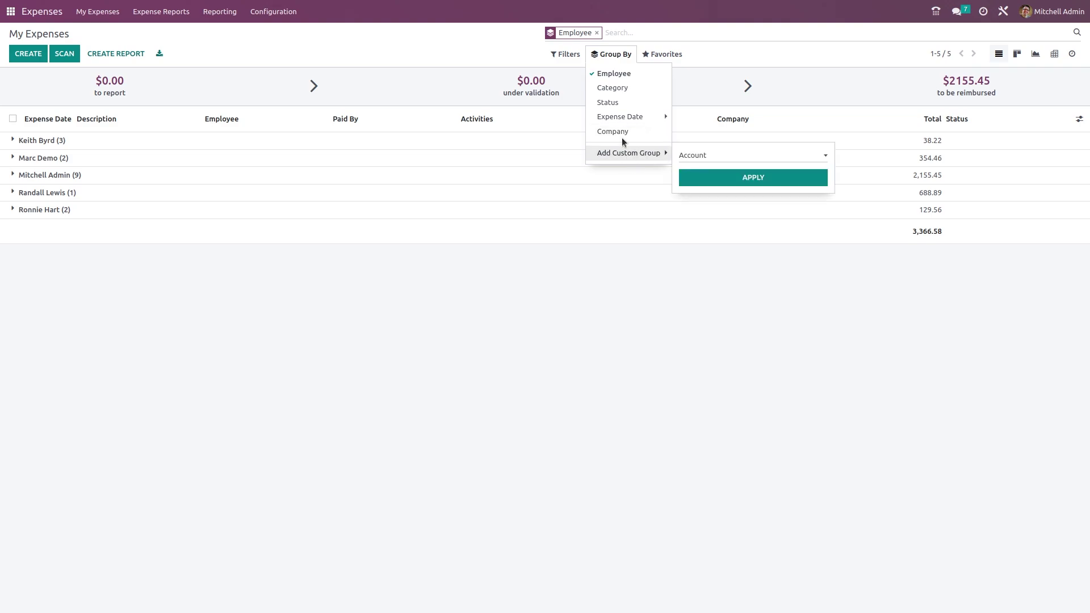
click(597, 33)
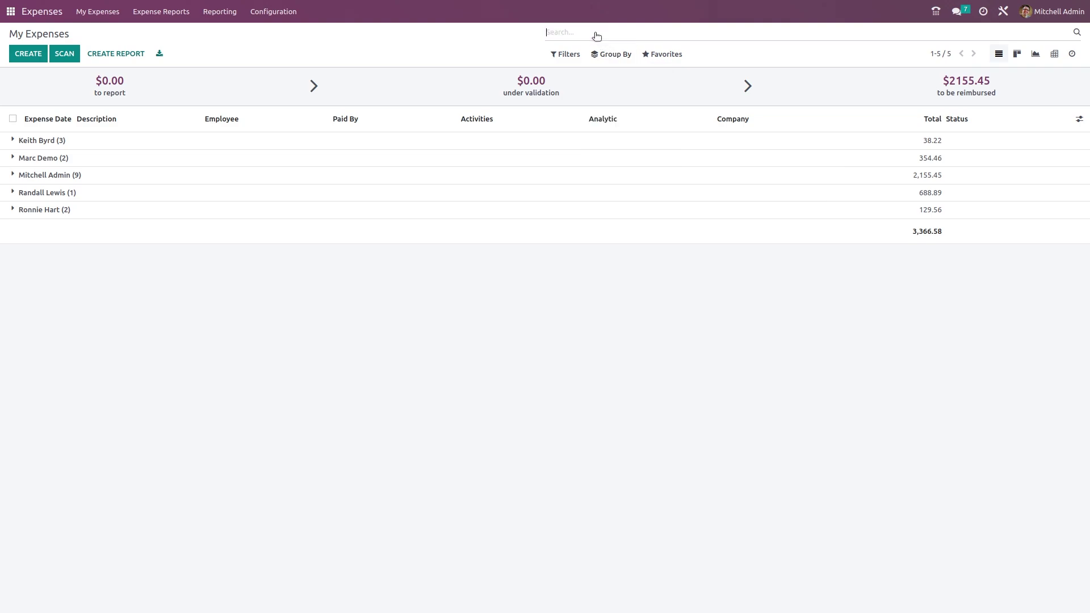
click(664, 55)
click(653, 73)
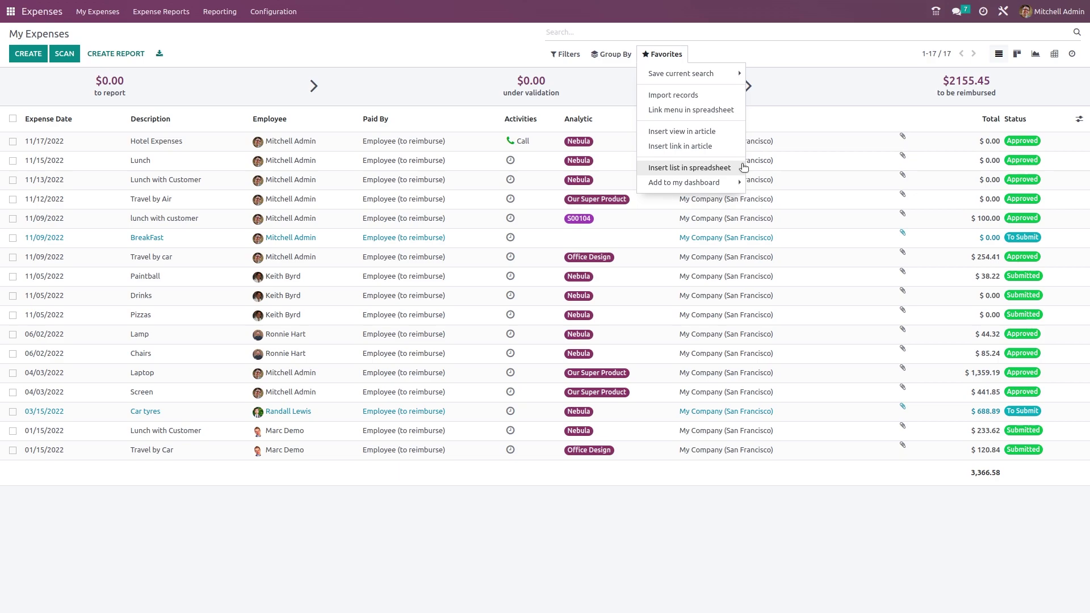
- Review the Add to my dashboard and Save current search options, then close the Favorites menu
click(652, 182)
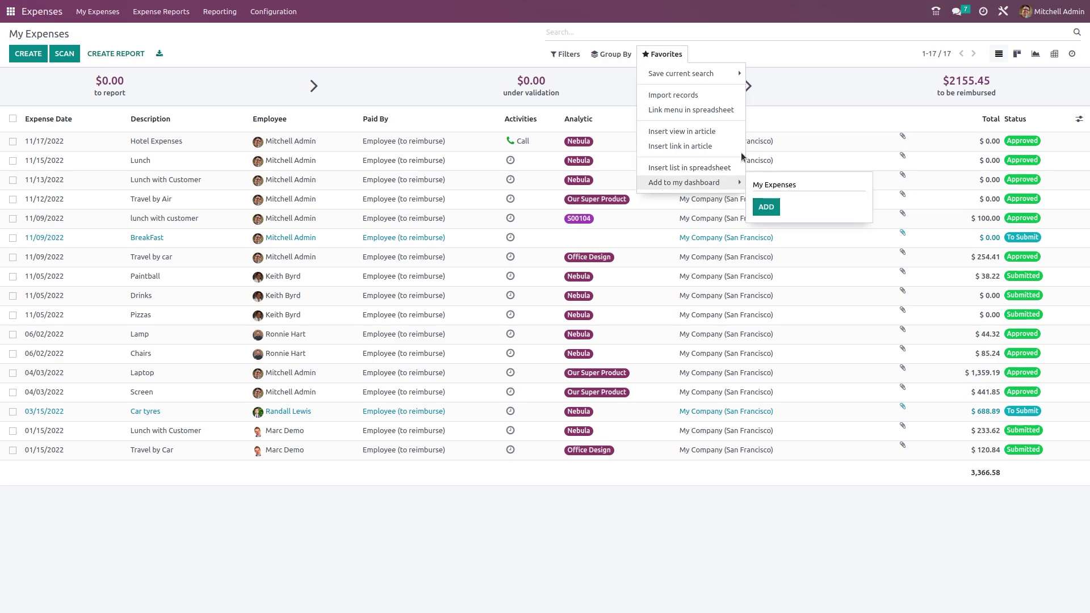
mouse_move(758, 62)
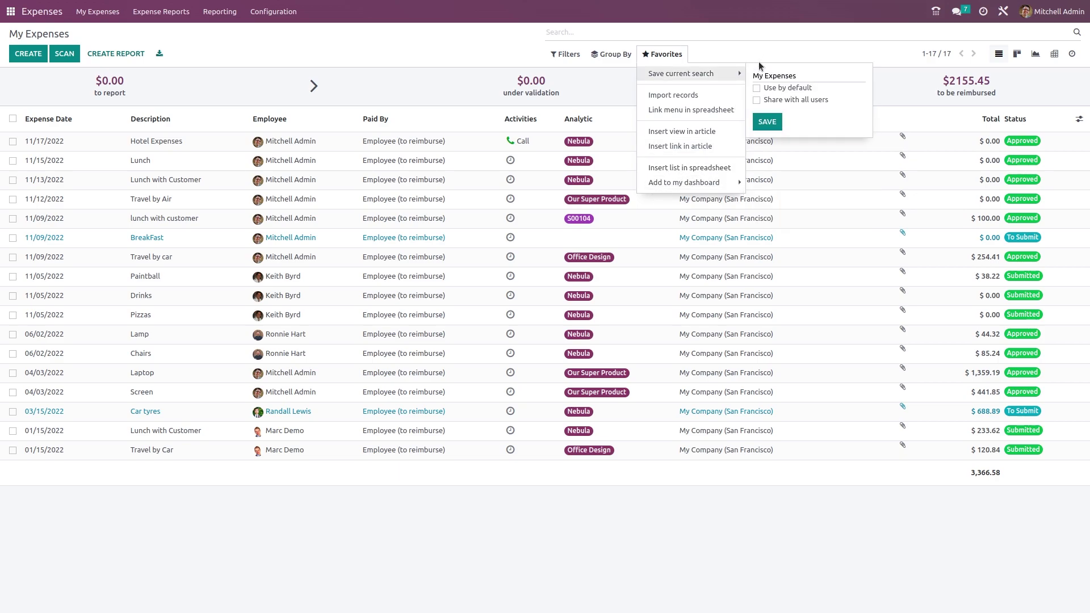
click(706, 51)
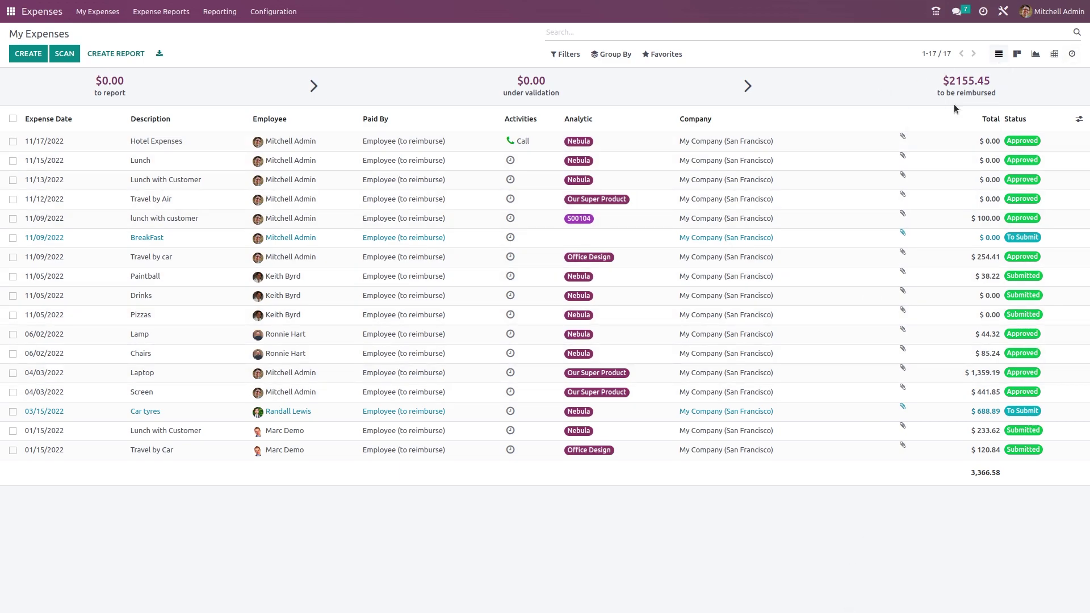
- Chart the expenses in Graph view as a pie chart by month and employee, measured by Total
click(1018, 54)
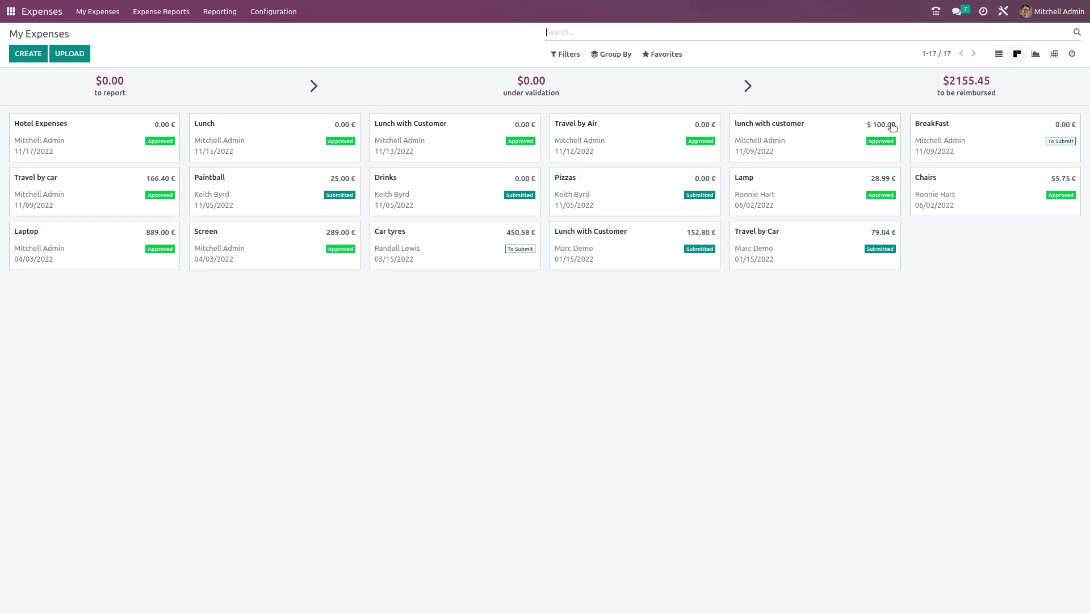
click(1035, 54)
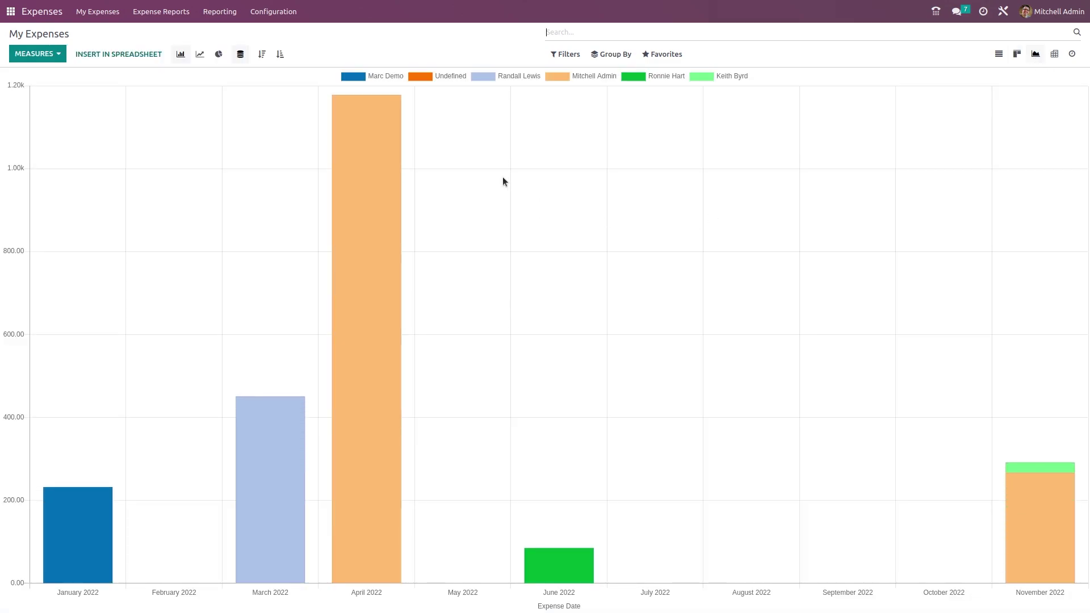
click(205, 58)
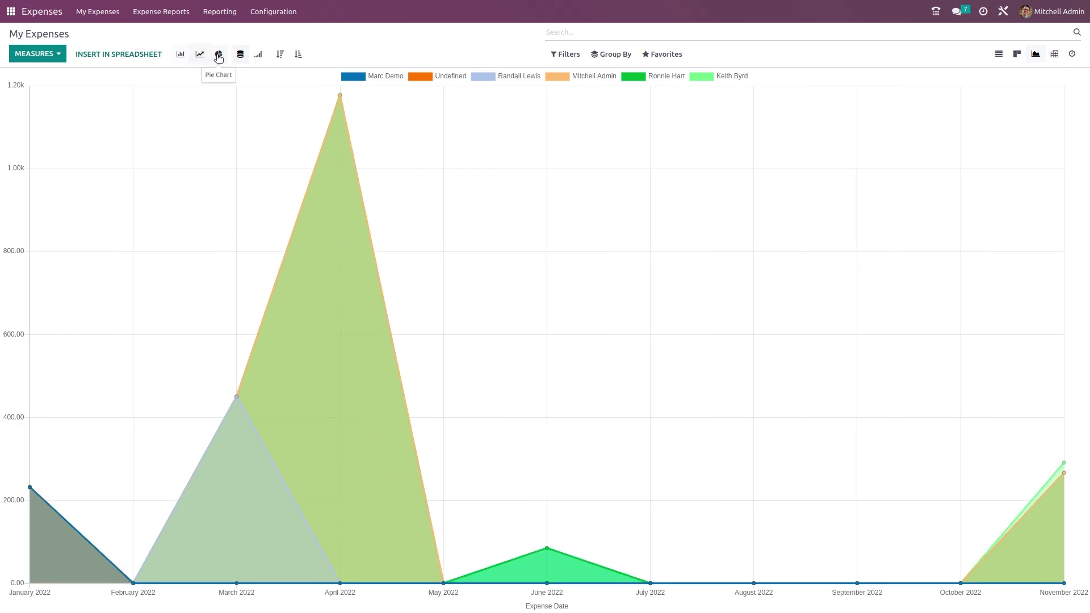
click(218, 57)
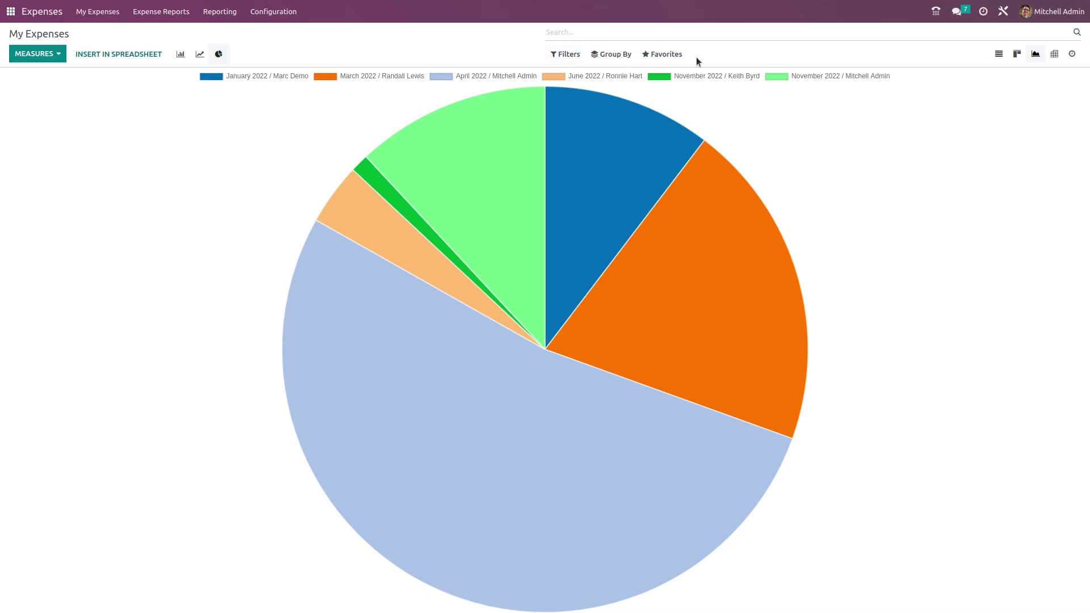
click(26, 55)
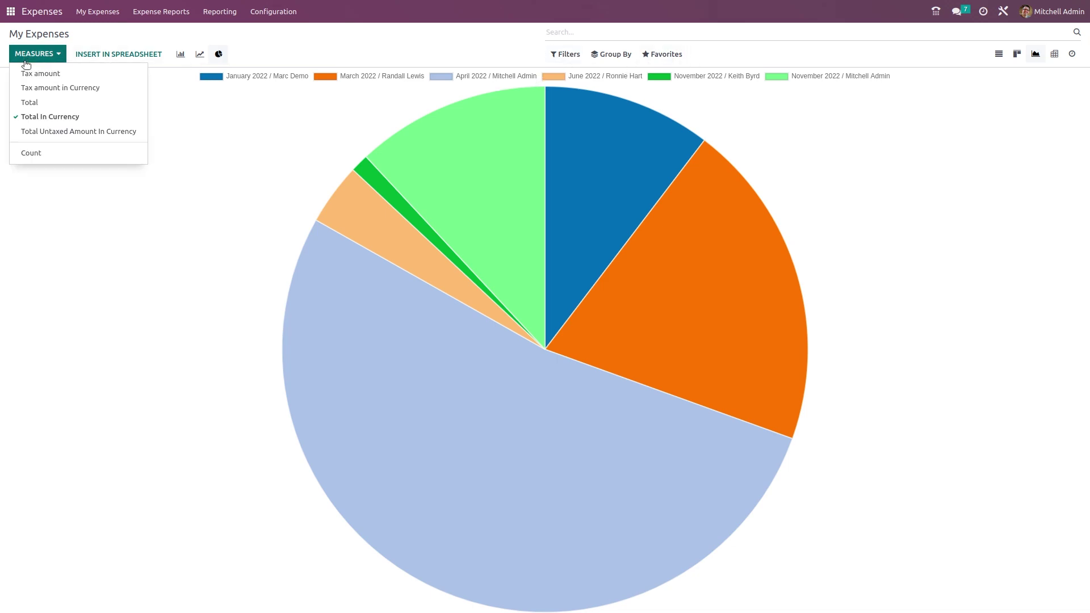
click(43, 107)
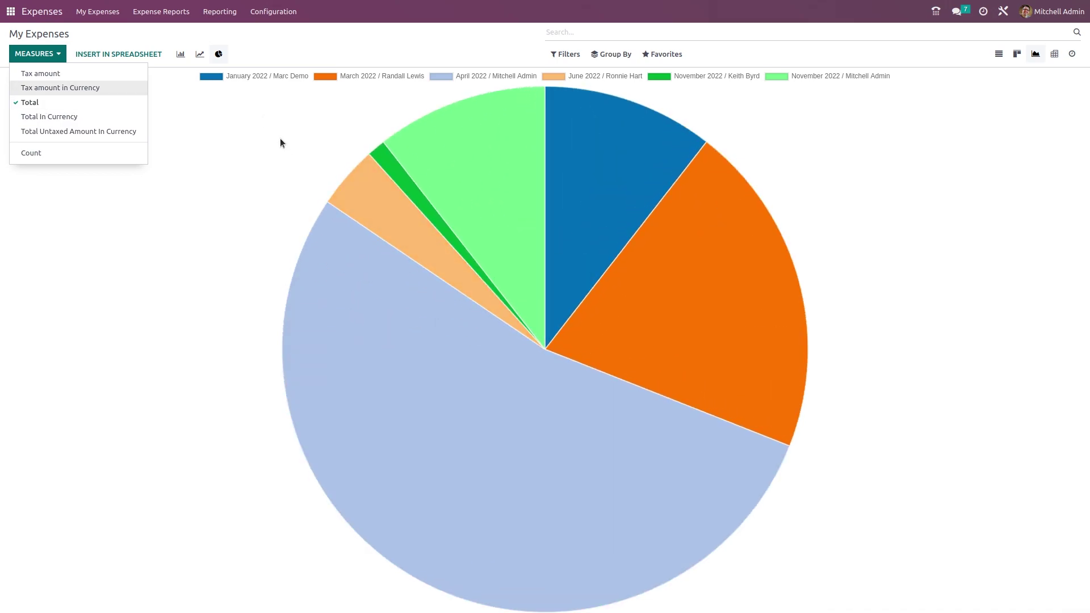
click(280, 142)
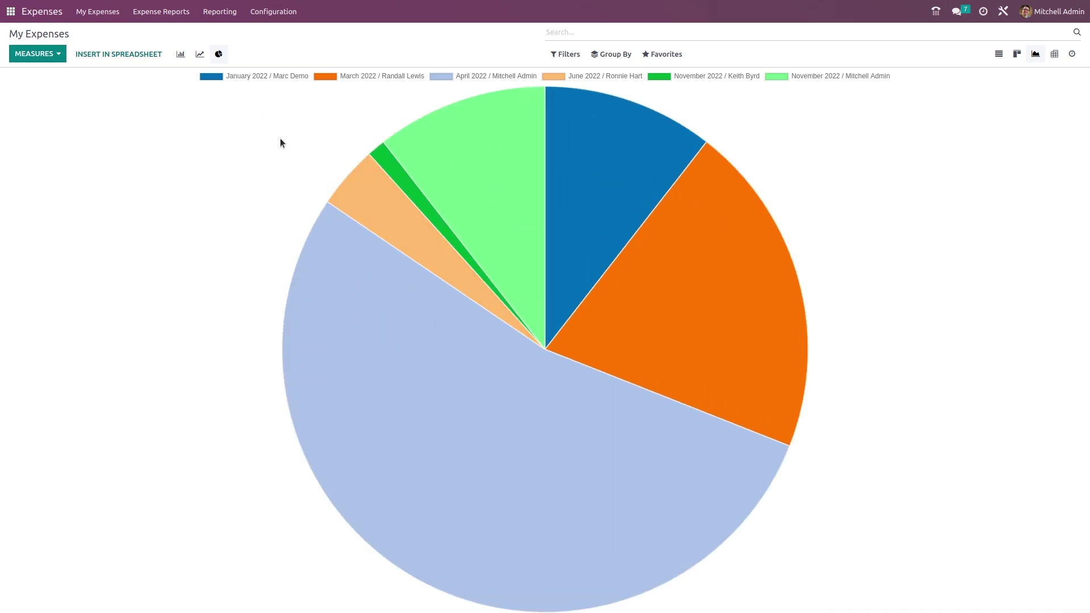
- Review a flipped-axis pivot of totals and Tax amount, then return to the My Expenses list
click(1054, 55)
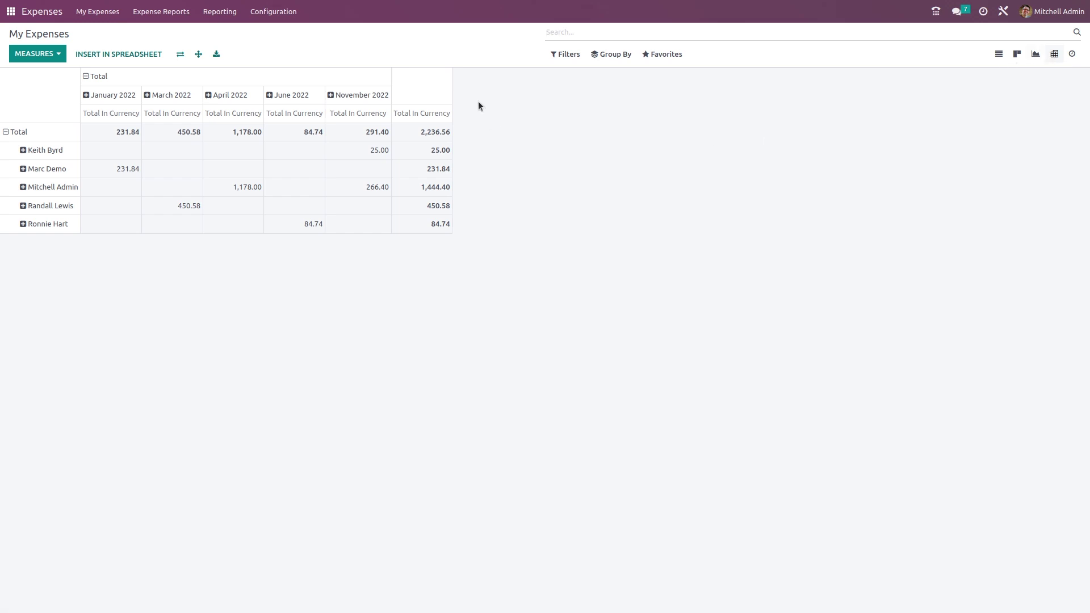
click(181, 54)
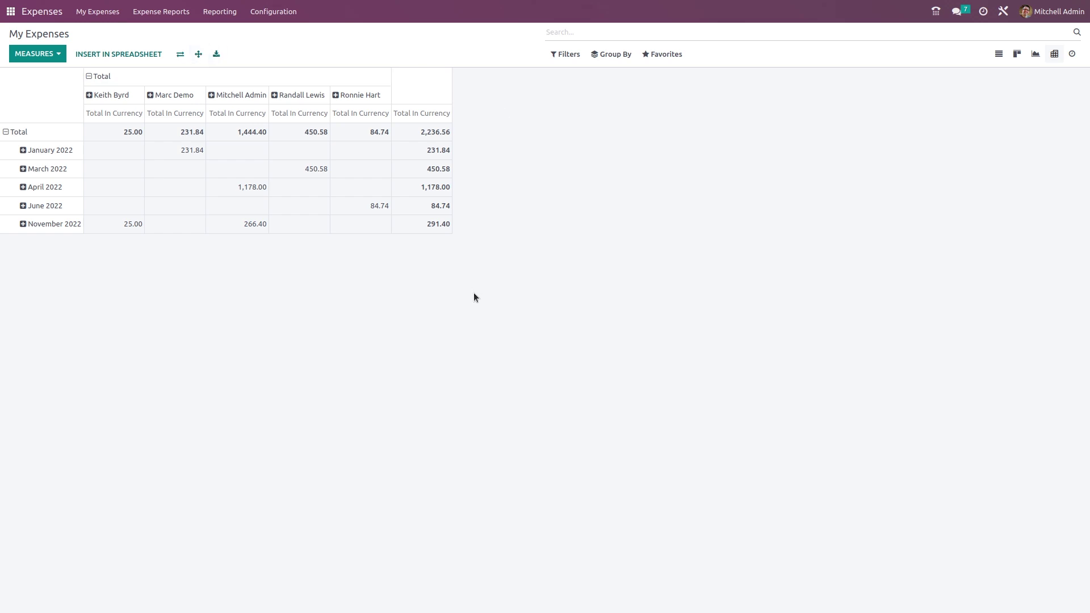
click(55, 55)
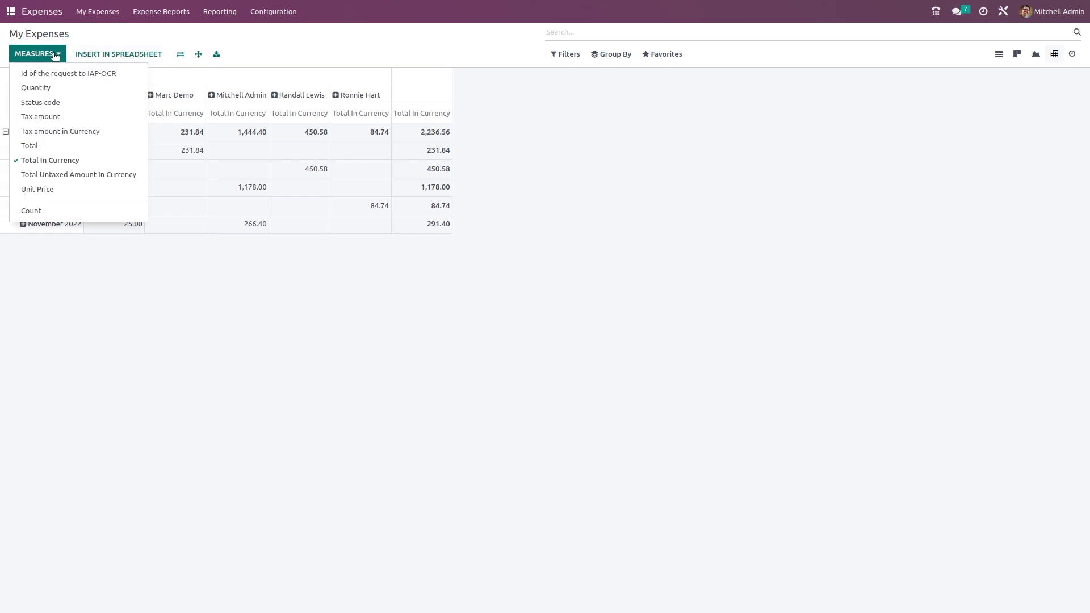
click(63, 117)
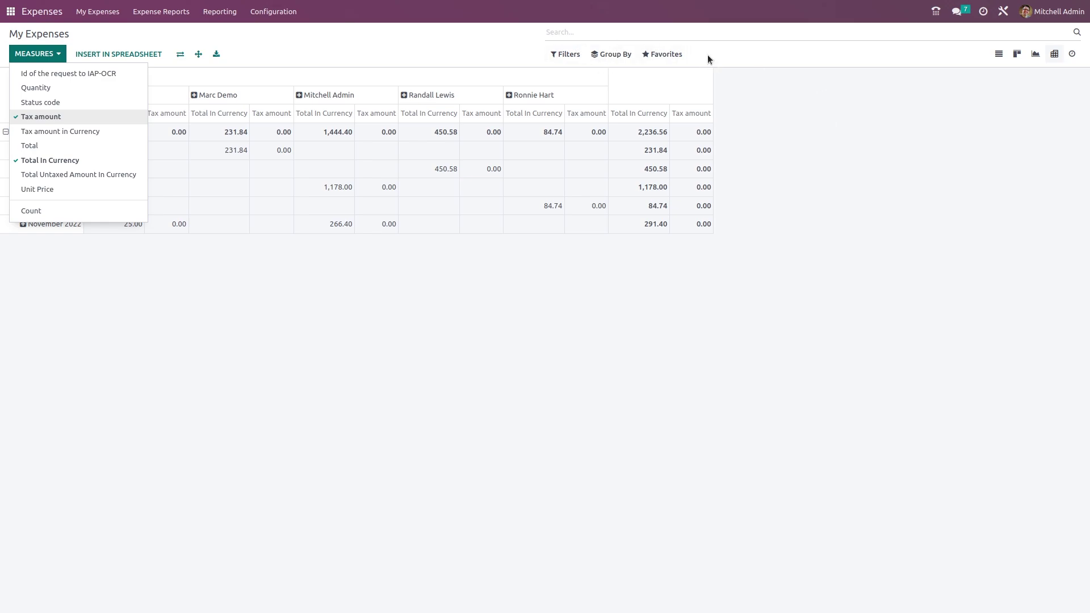
click(56, 15)
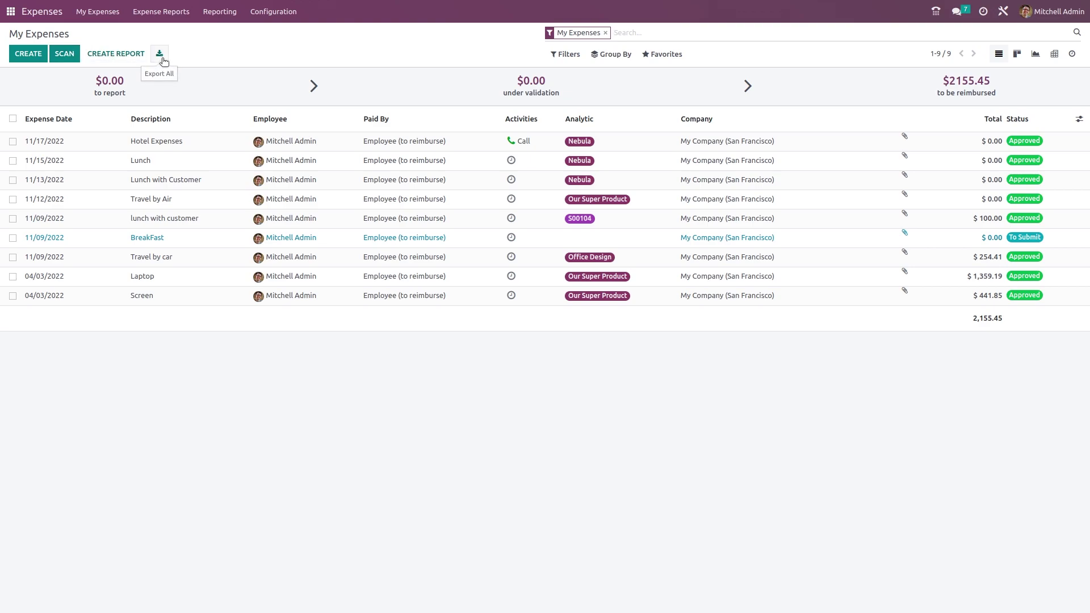
- Create the expense 'lunch with client' in [FOOD] Meals with a $100.00 total
click(1017, 57)
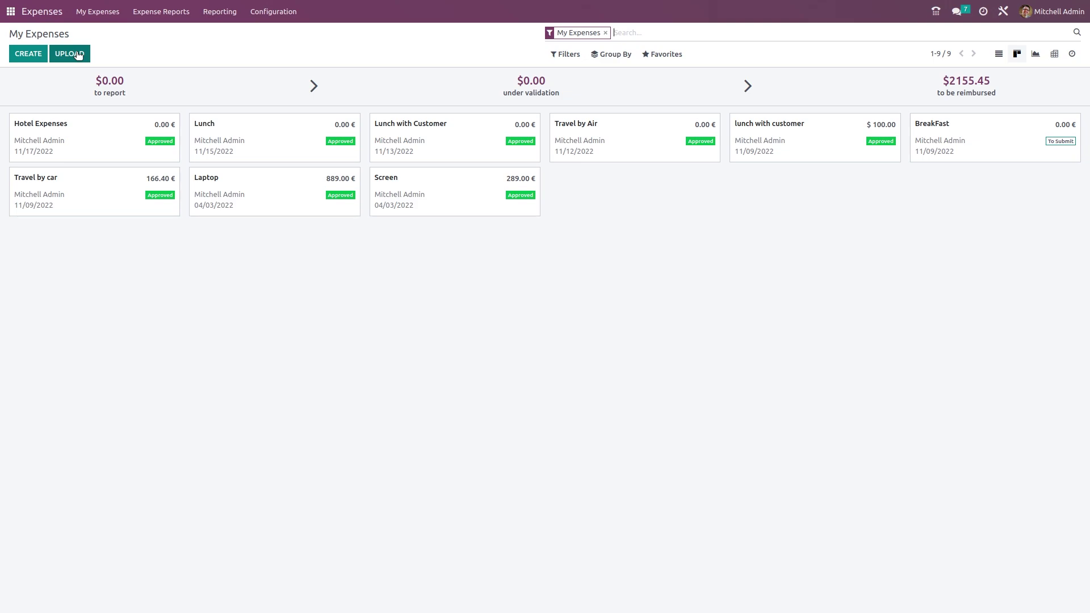
click(29, 54)
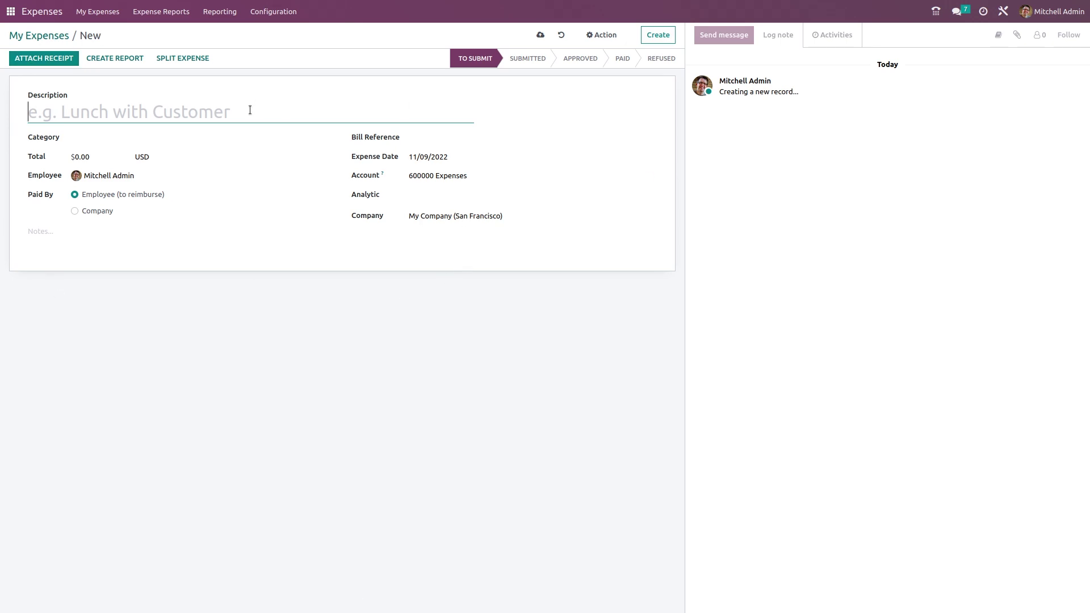
text(lunc)
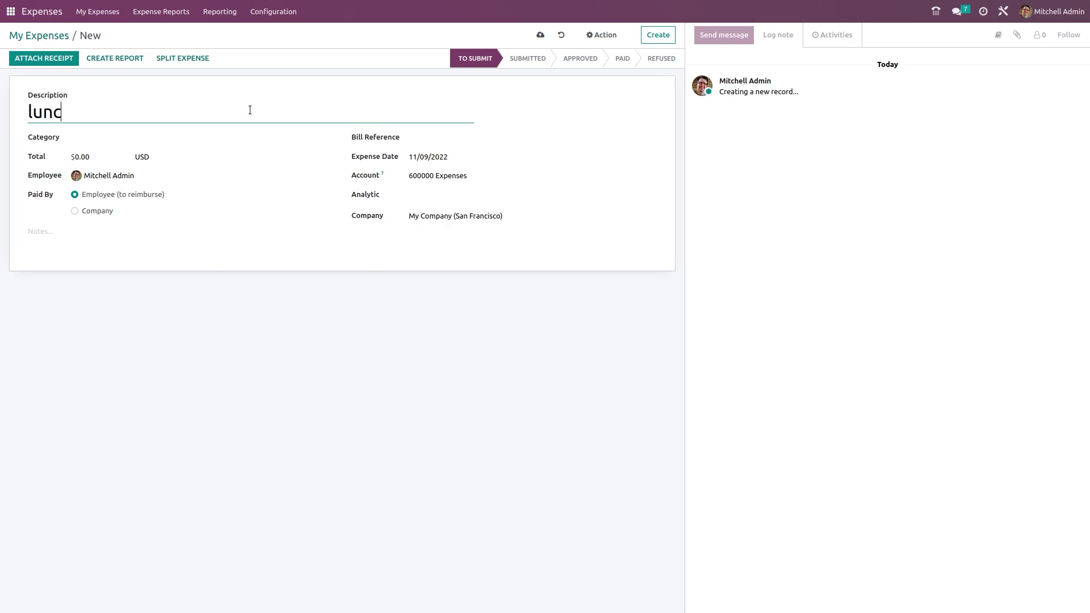
text(h with client)
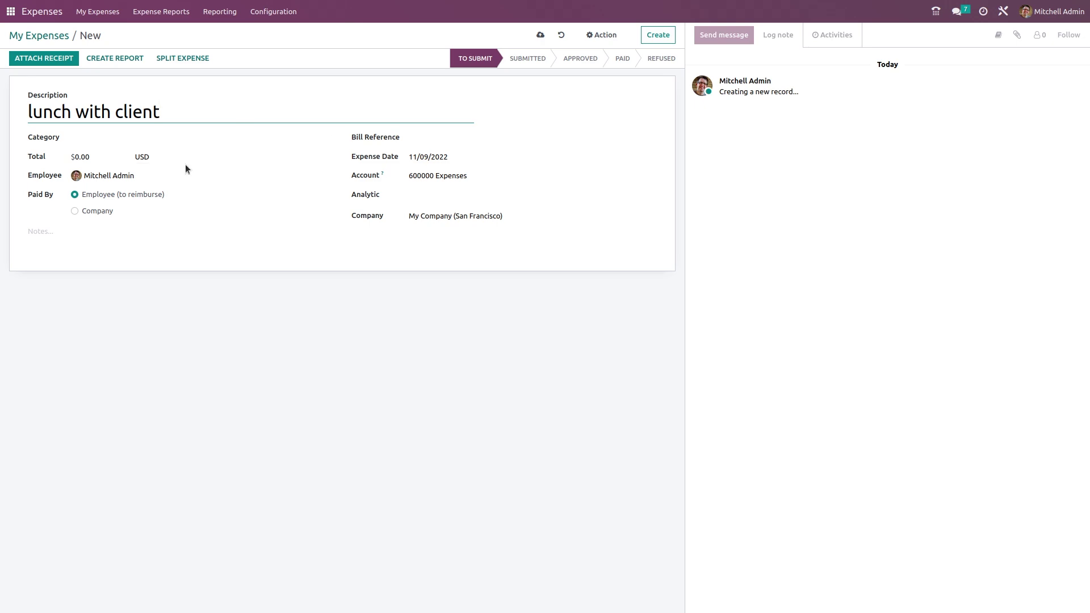
click(169, 137)
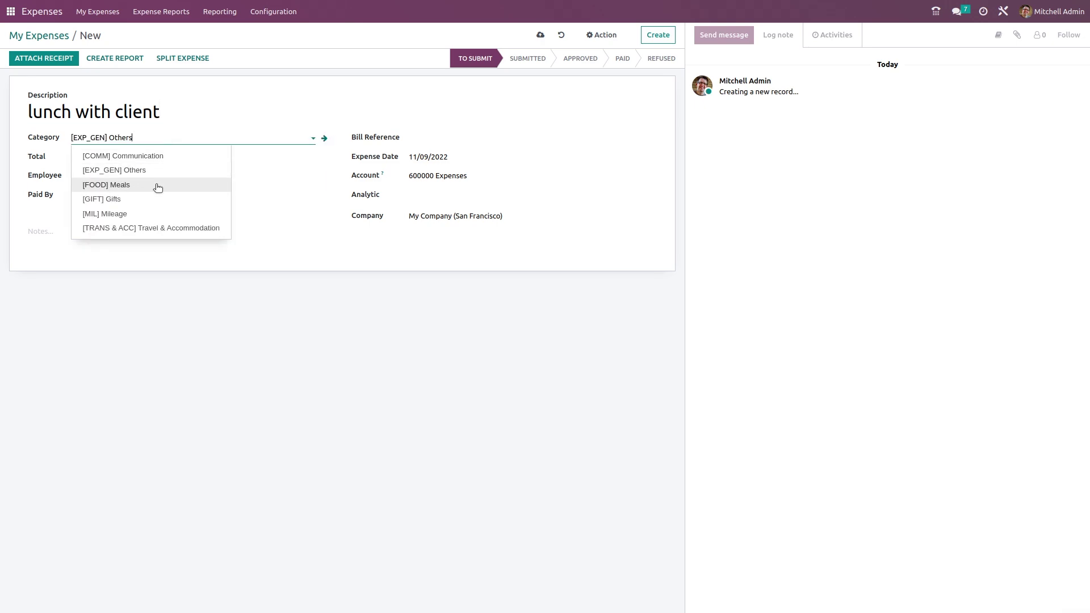
click(156, 184)
click(72, 172)
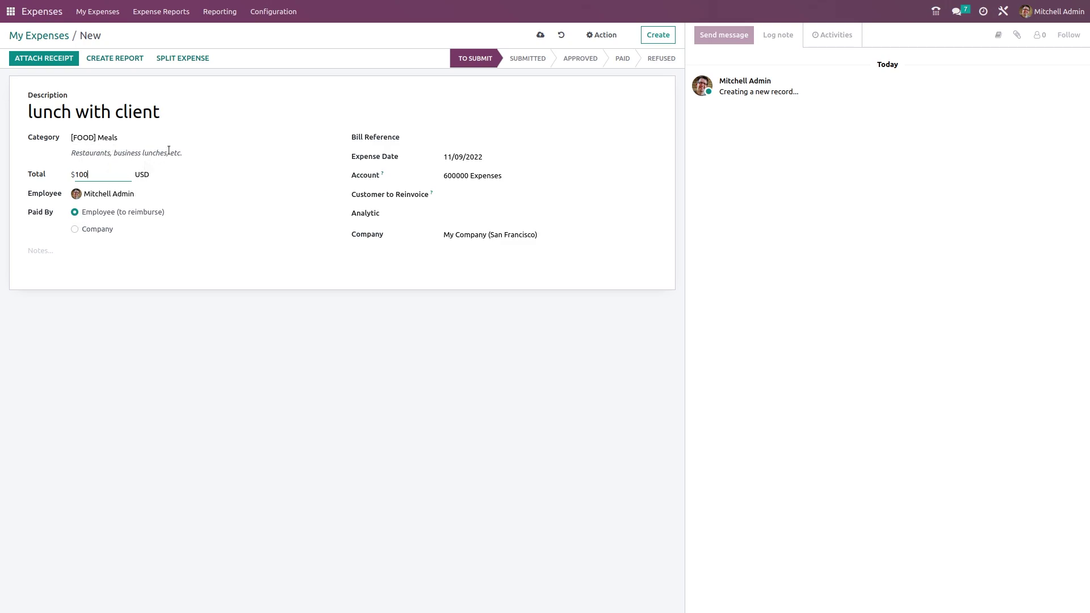
click(470, 138)
- Keep account 600000 Expenses and reinvoice the lunch to S00107 - Azure Interior
click(518, 176)
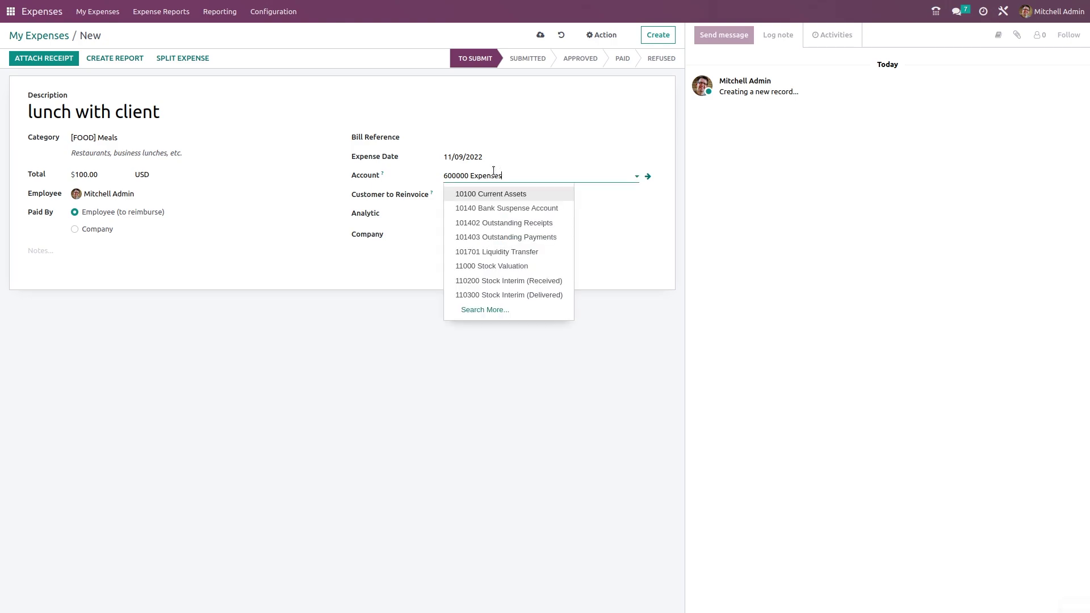
click(485, 195)
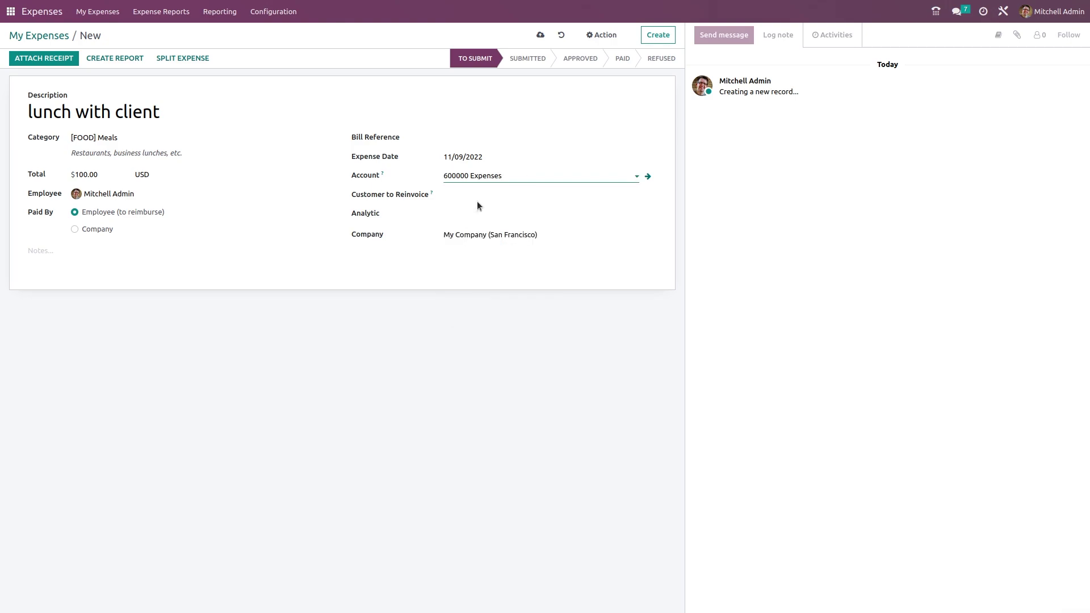
click(477, 194)
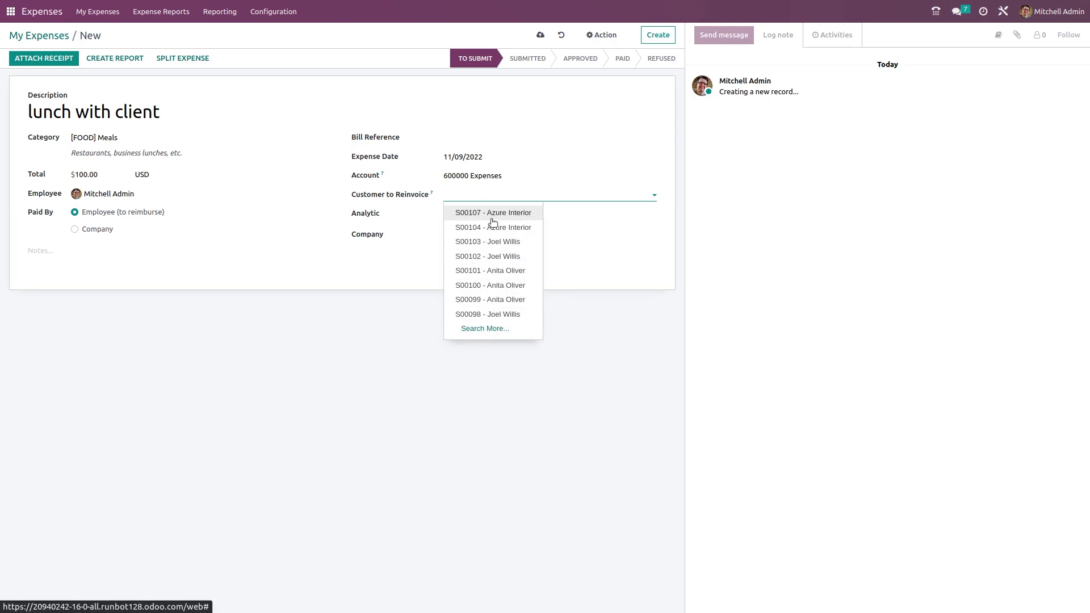
click(493, 218)
- Set the analytic distribution to Deco Addict project and Field Service department
click(457, 215)
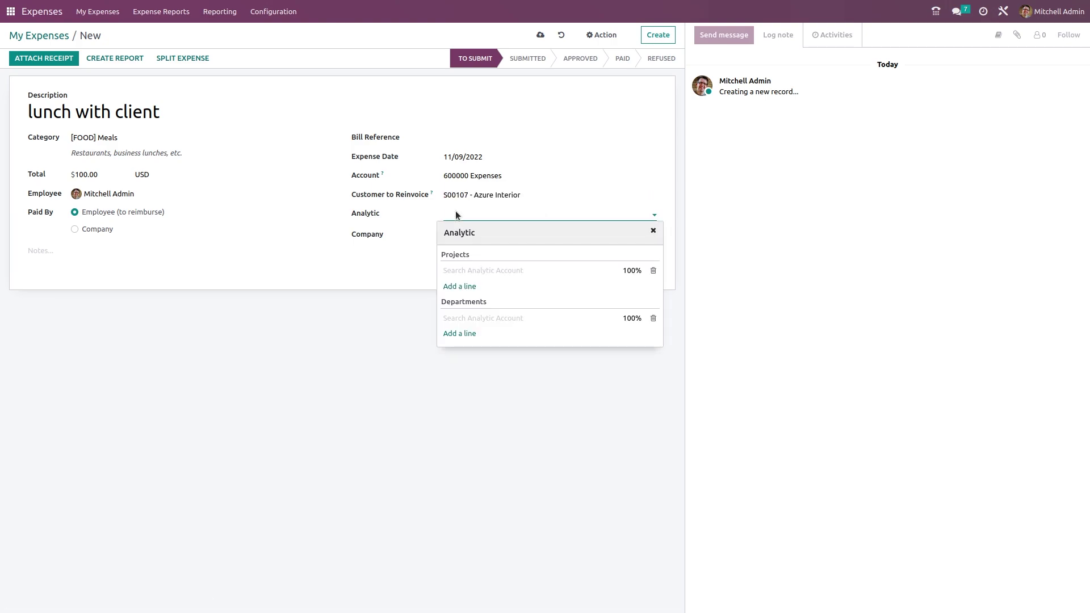
click(474, 272)
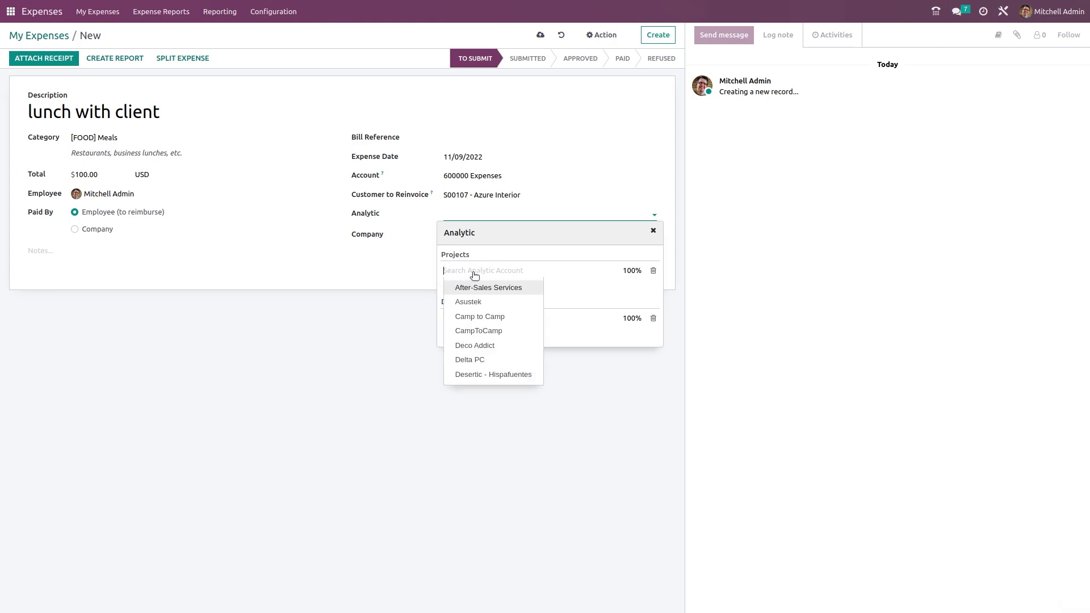
click(474, 345)
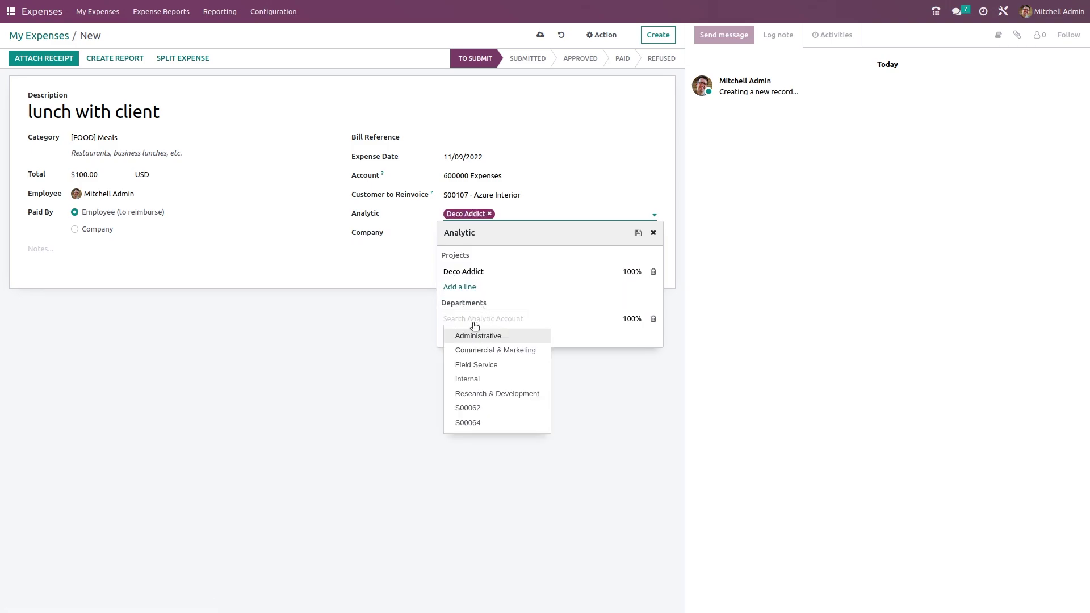
click(470, 367)
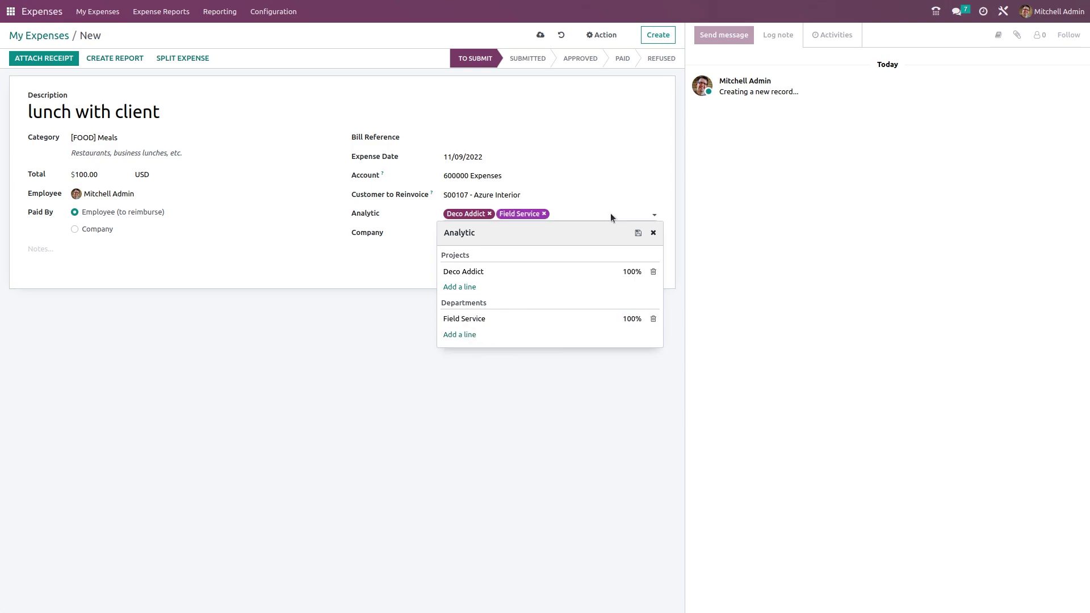
click(653, 233)
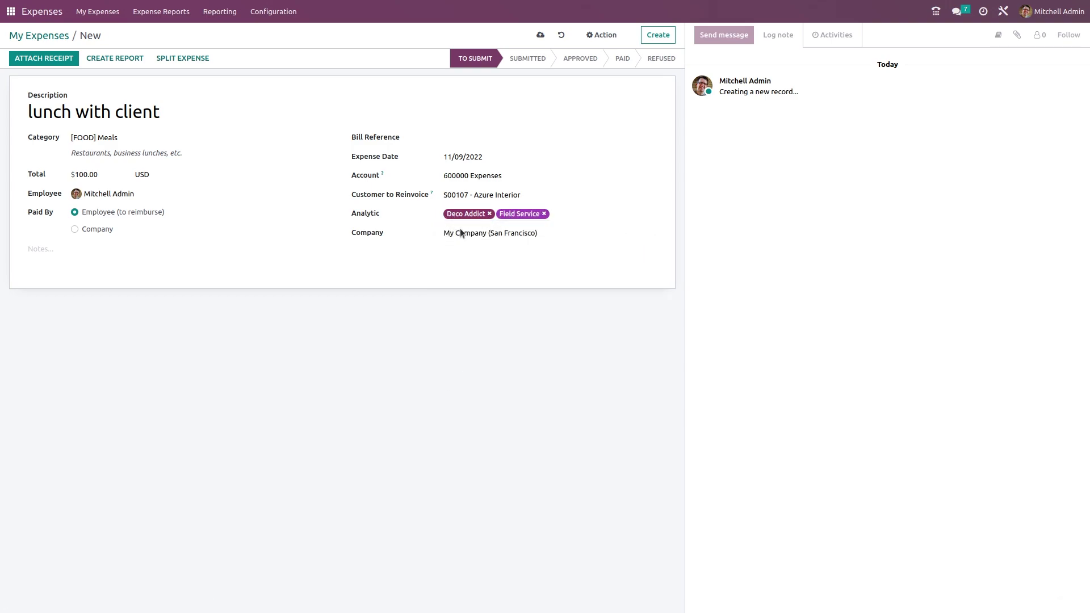
- Check the expense's company setting without changing it
click(537, 233)
click(575, 228)
click(559, 516)
click(41, 64)
- Save the lunch expense and create a report from it, acknowledging the duplicate warning
click(542, 37)
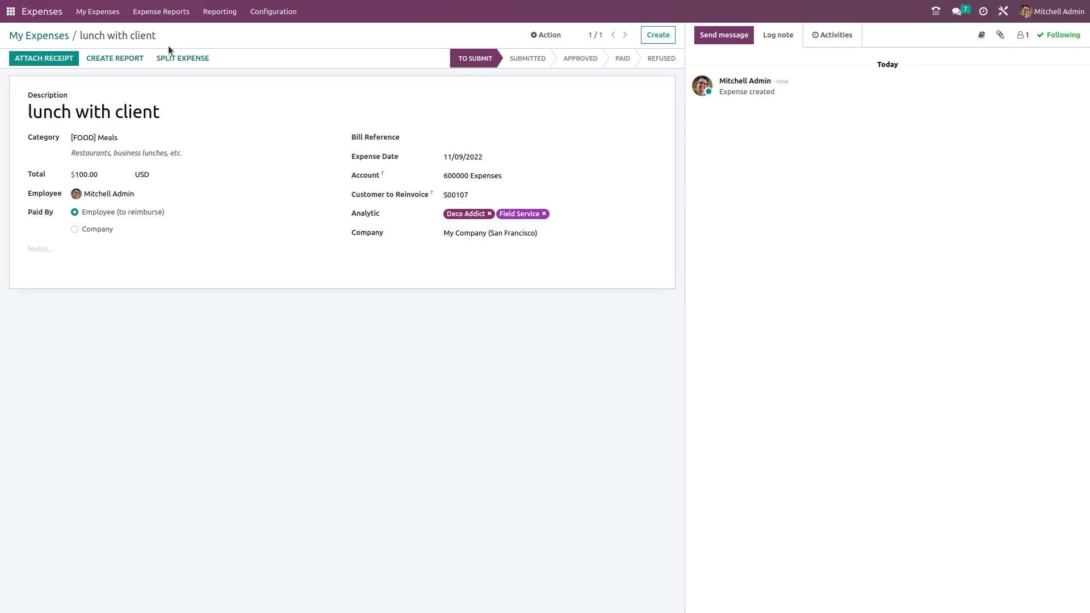
click(124, 62)
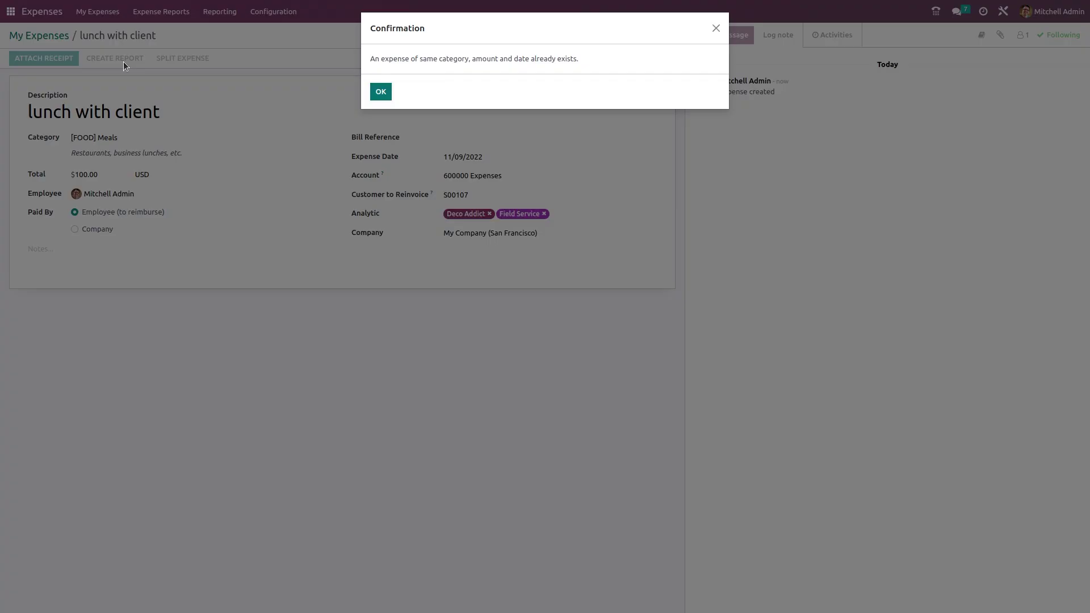
click(381, 91)
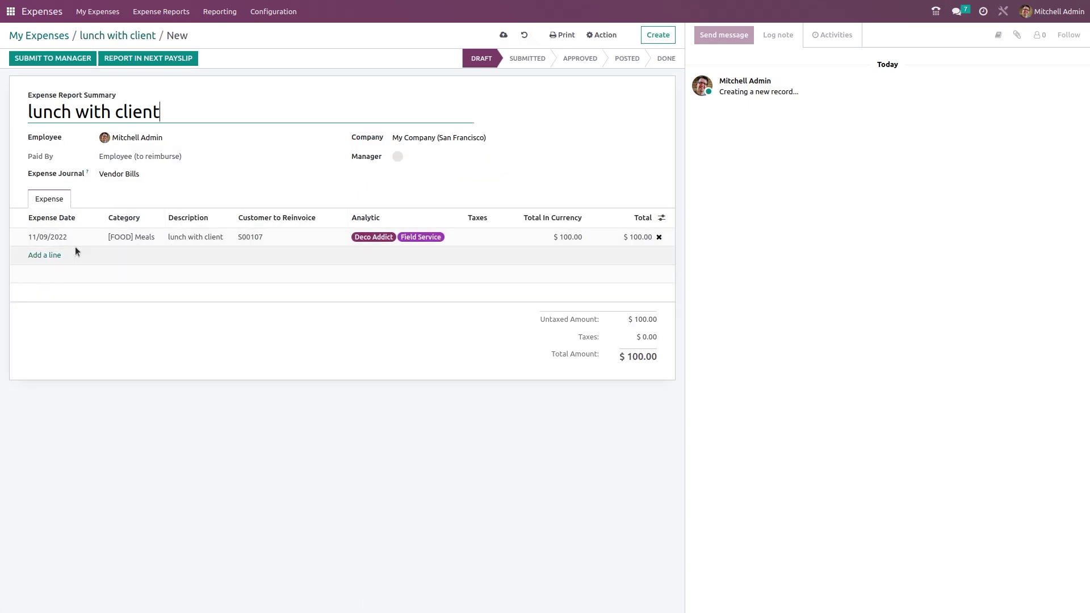
- Submit the lunch with client report with no manager set, then approve it despite the duplicate
click(417, 159)
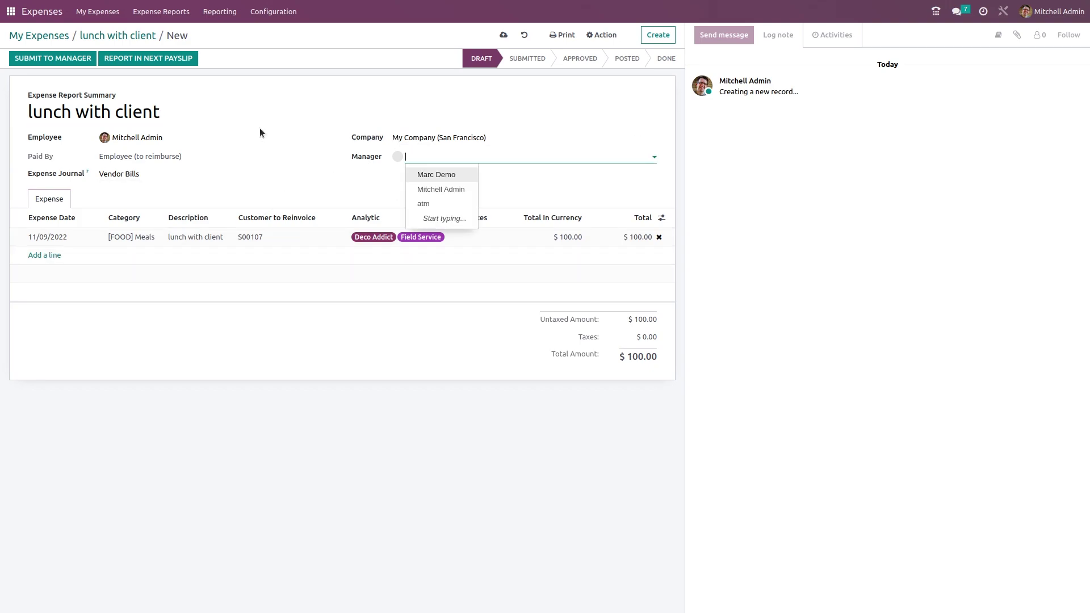
click(260, 112)
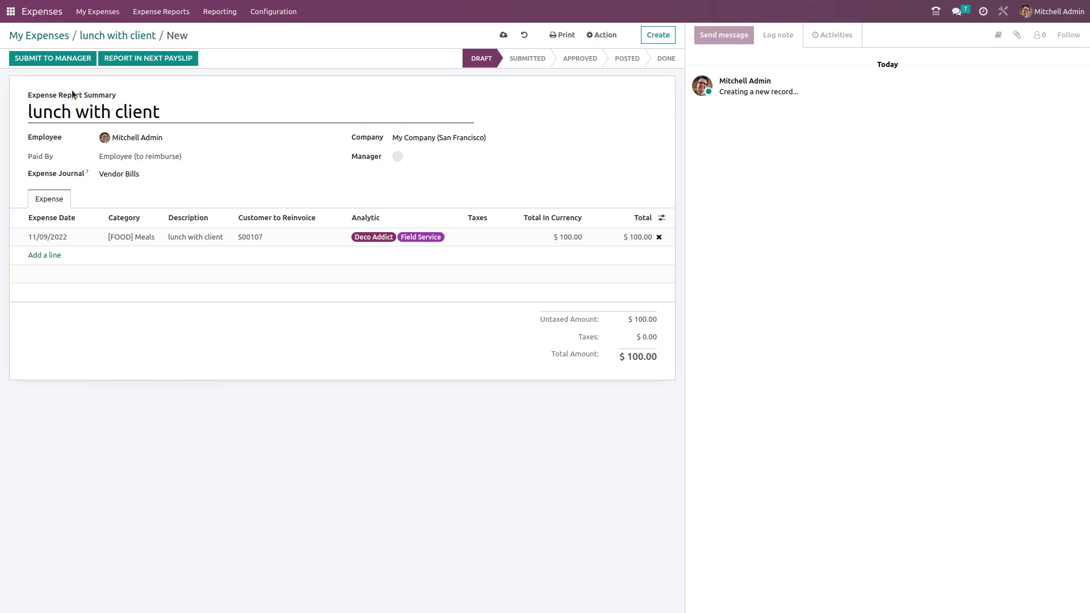
click(51, 59)
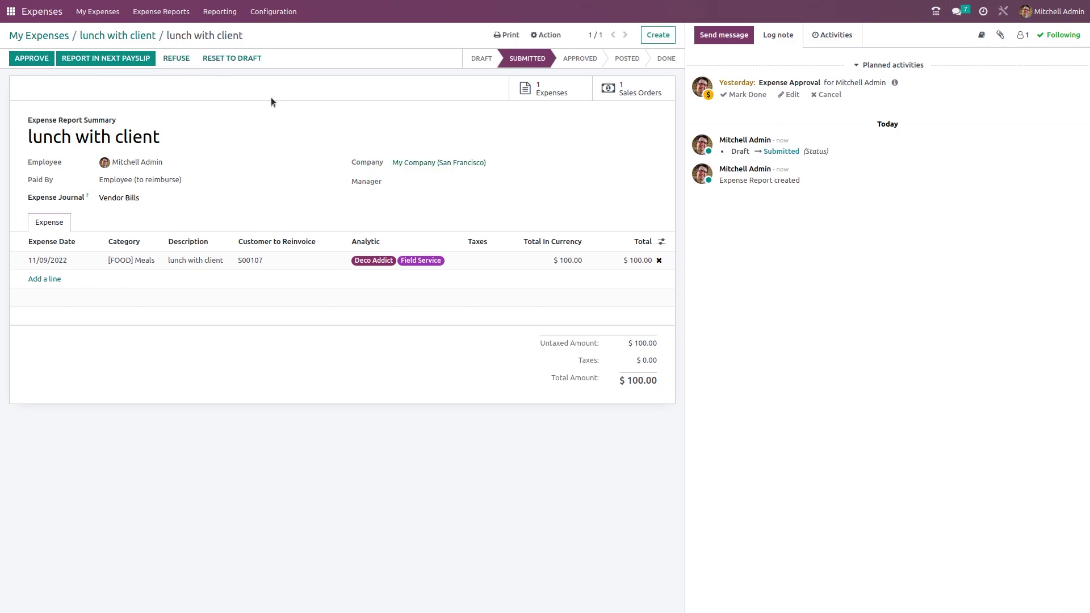
click(19, 55)
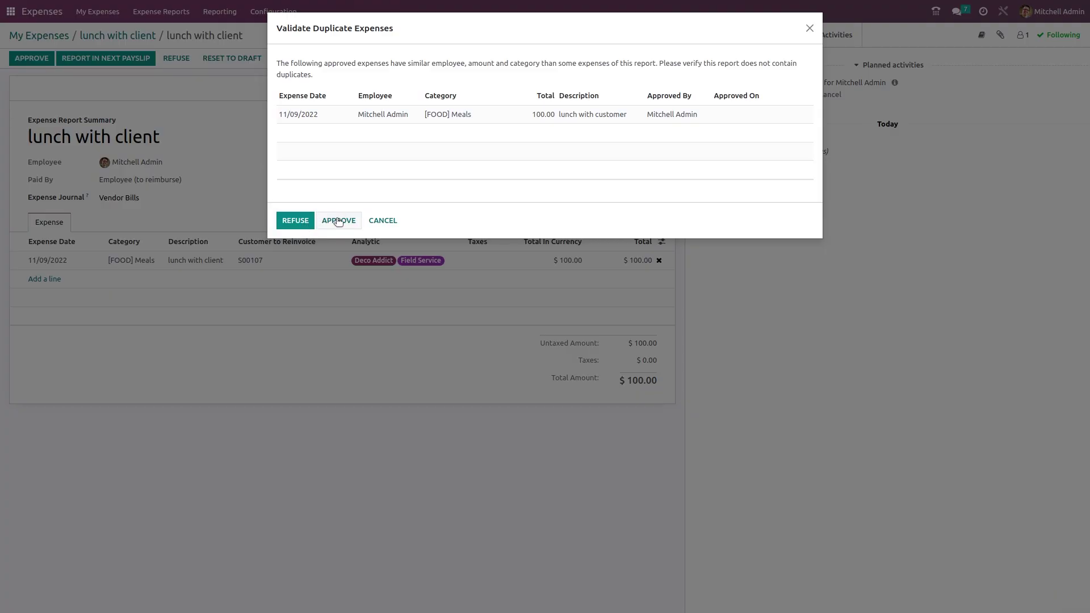
click(325, 223)
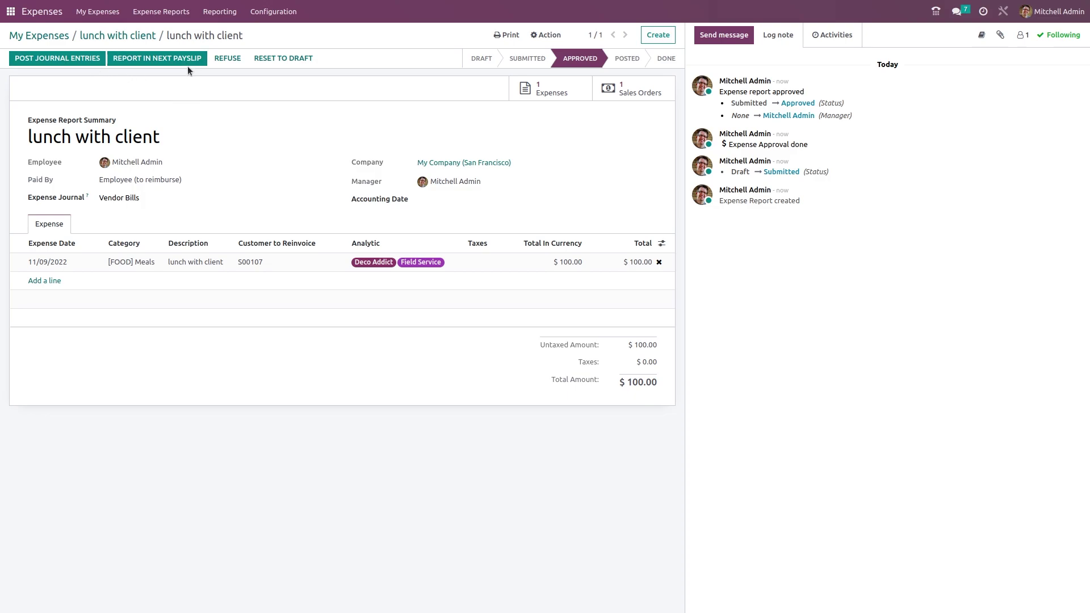
- Add the expense to the next payslip and revisit the lunch with client expense and report
click(141, 54)
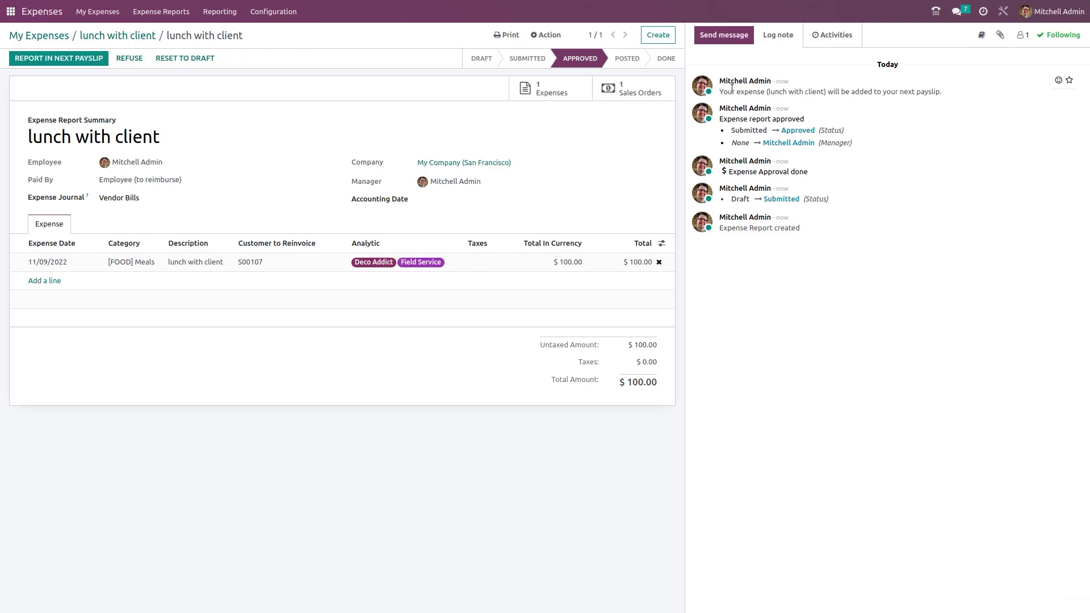
drag(719, 92, 911, 95)
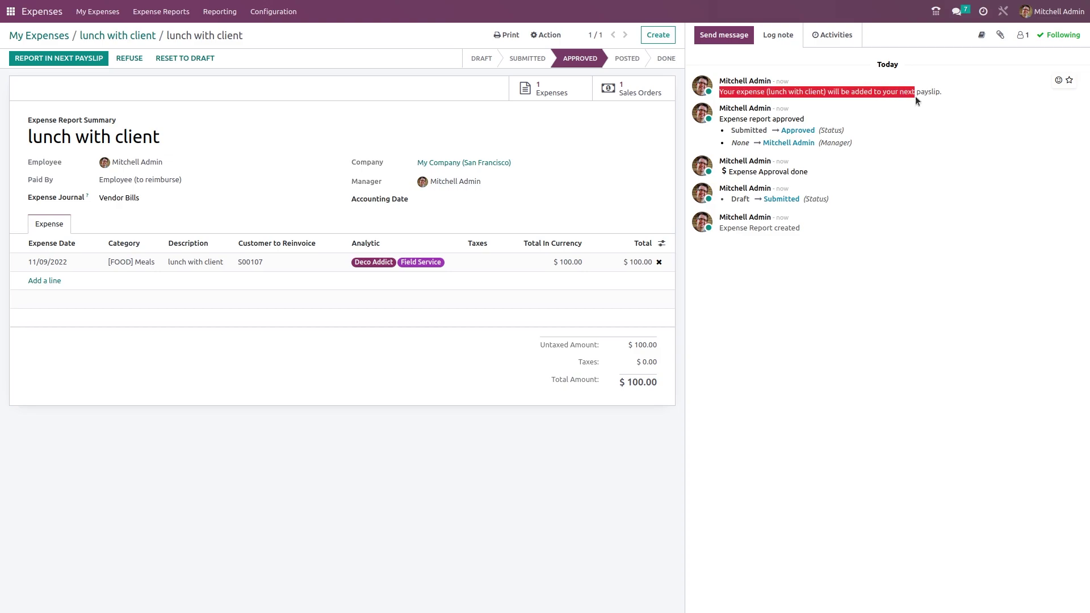
click(941, 96)
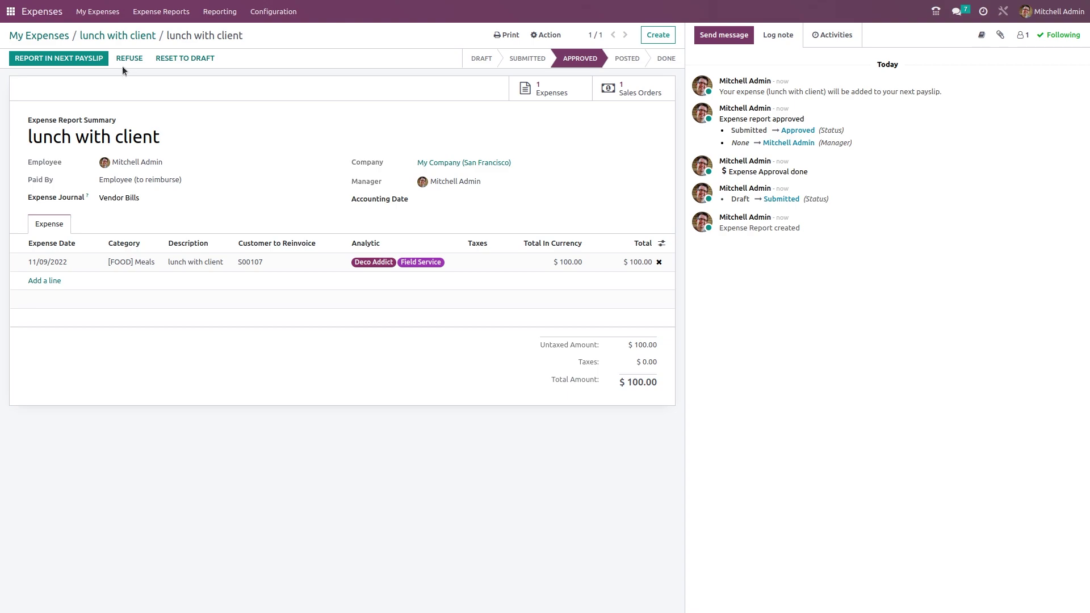
click(123, 37)
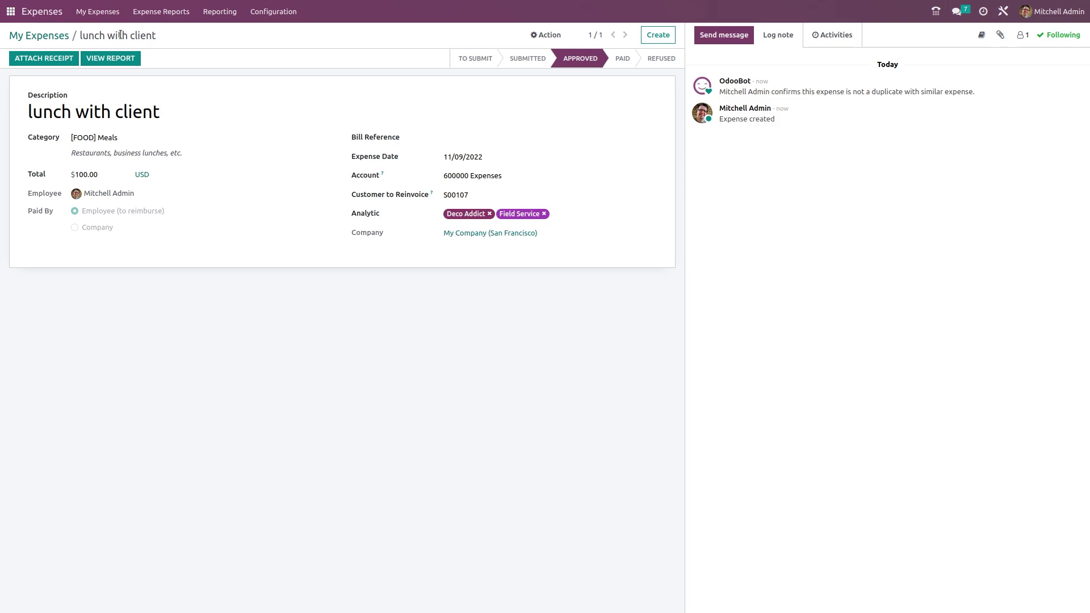
click(122, 55)
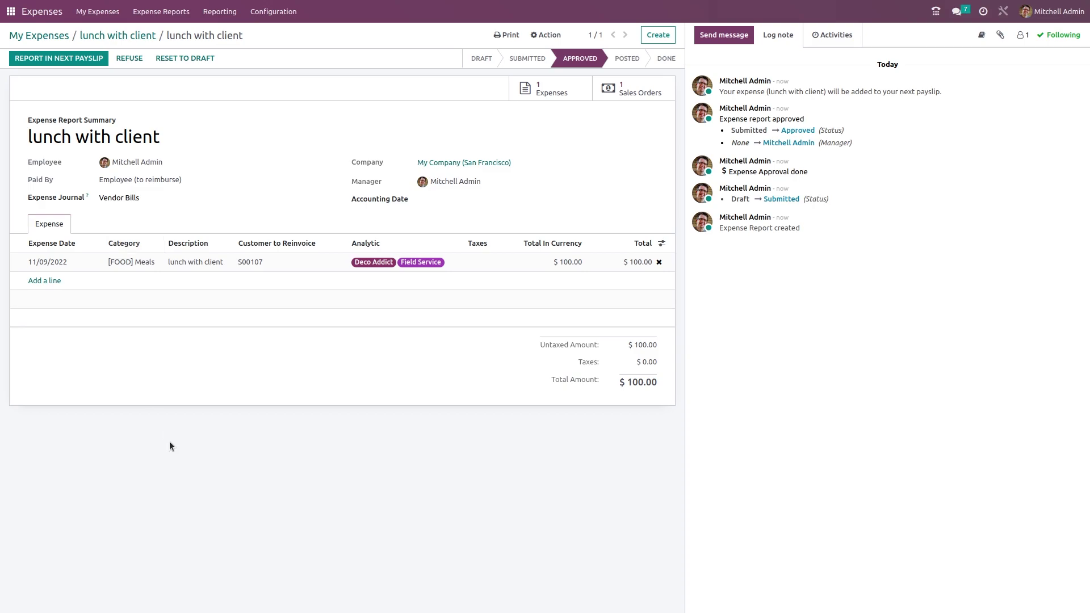
click(104, 39)
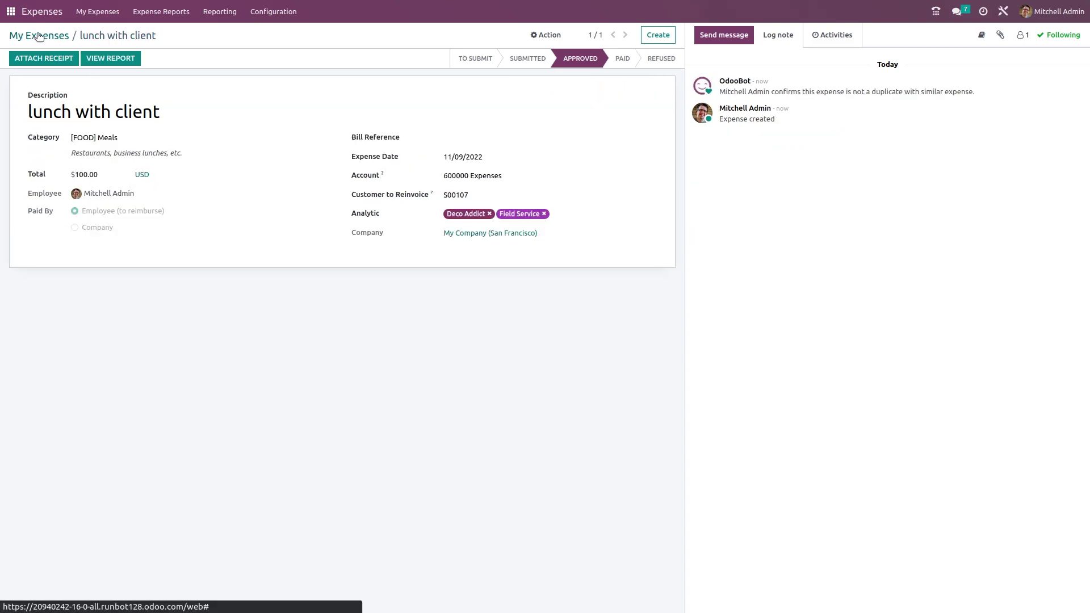
- Show My Expenses in list view and start a new blank expense
click(39, 36)
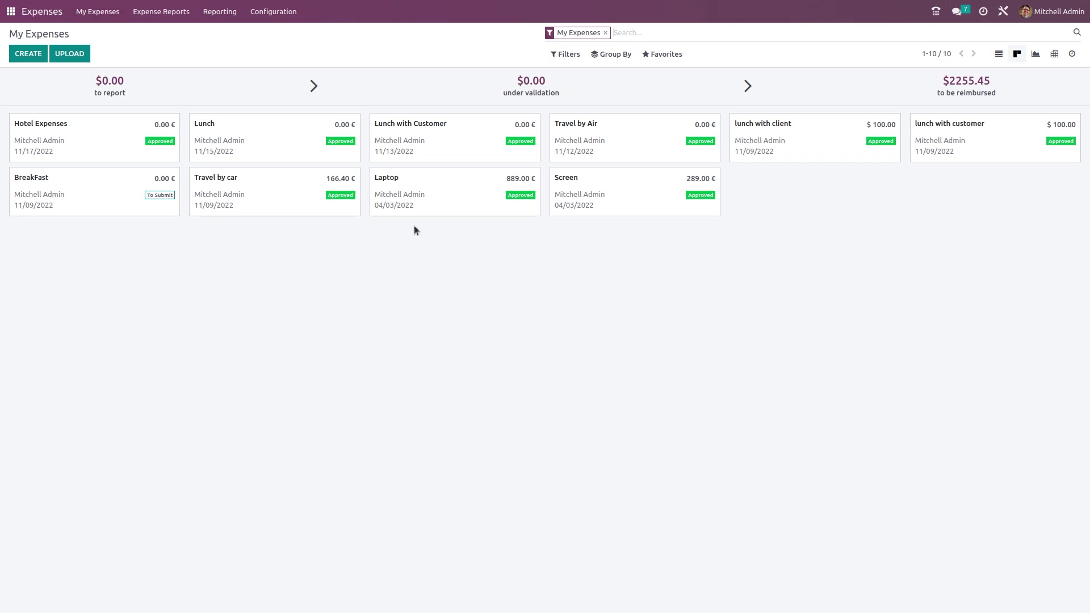
click(998, 57)
right_click(29, 53)
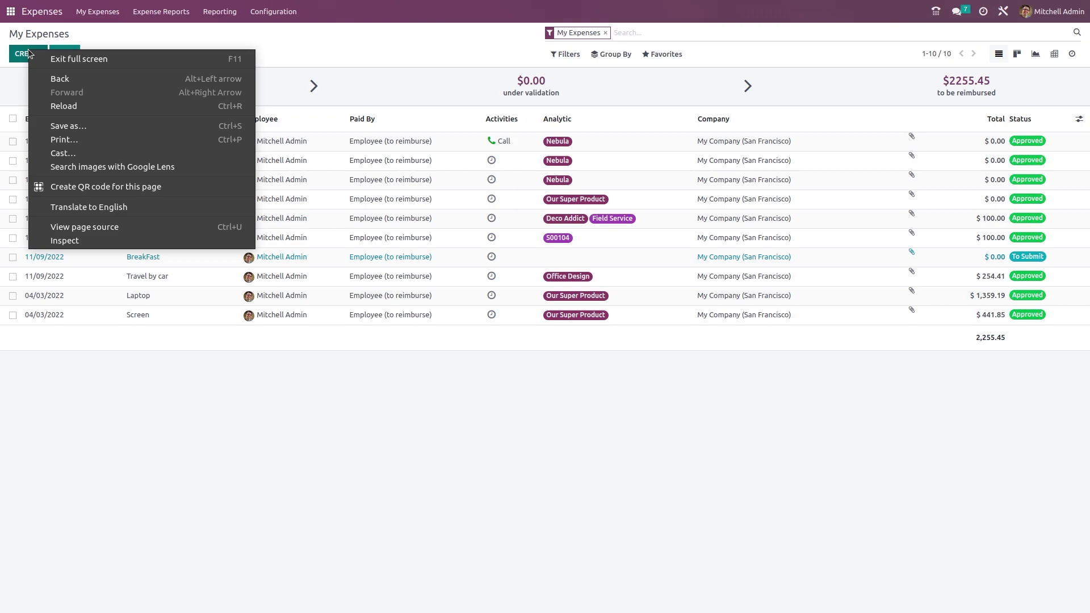
key(Escape)
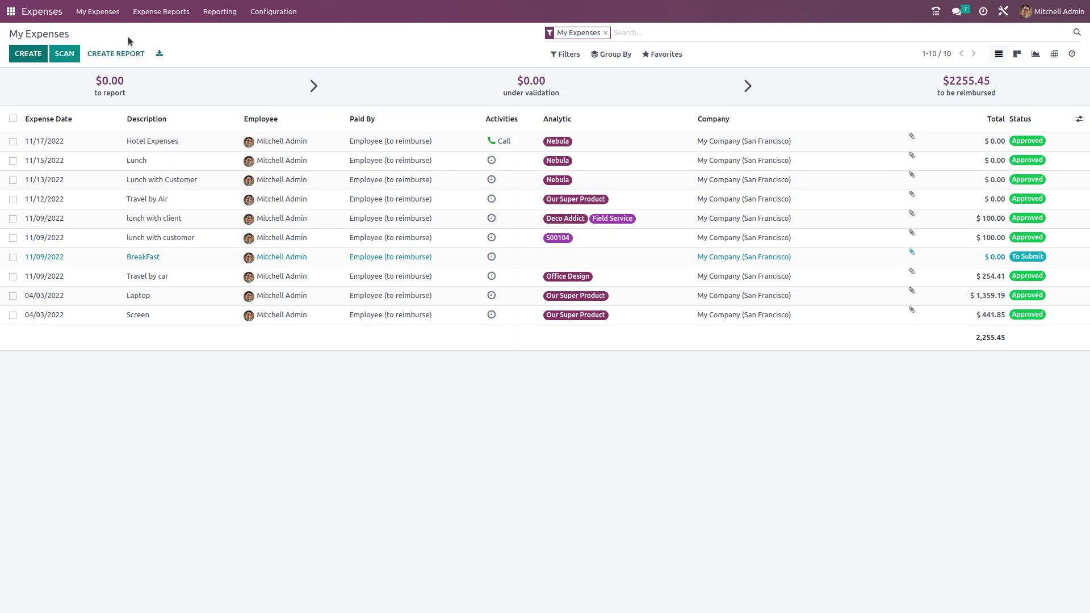
click(18, 58)
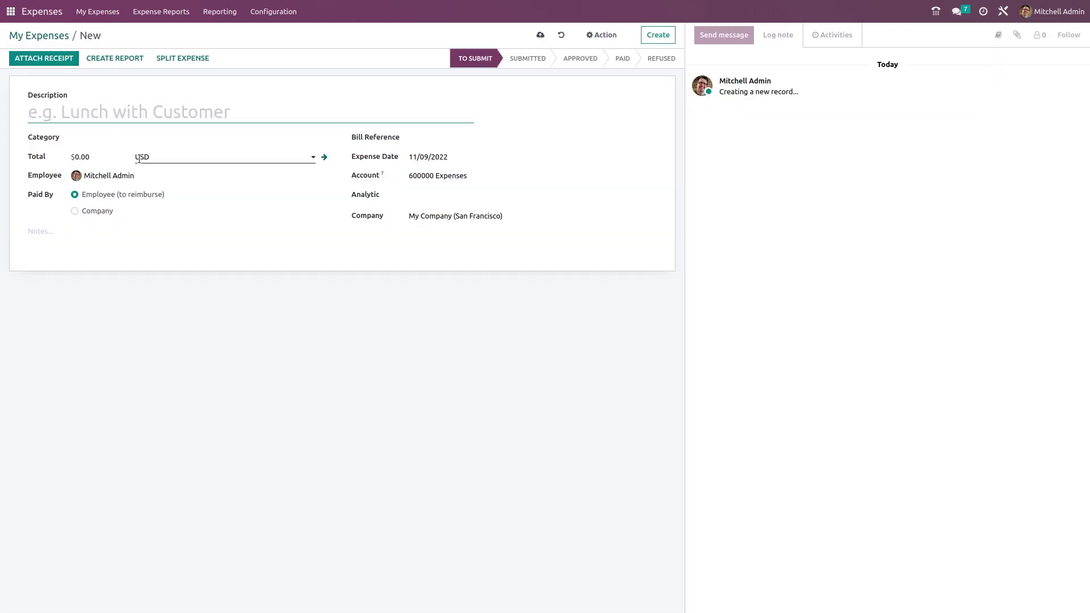
- Name the expense 'dinner with client', categorize it as [FOOD] Meals, and enter a 150 total
text(dinner w)
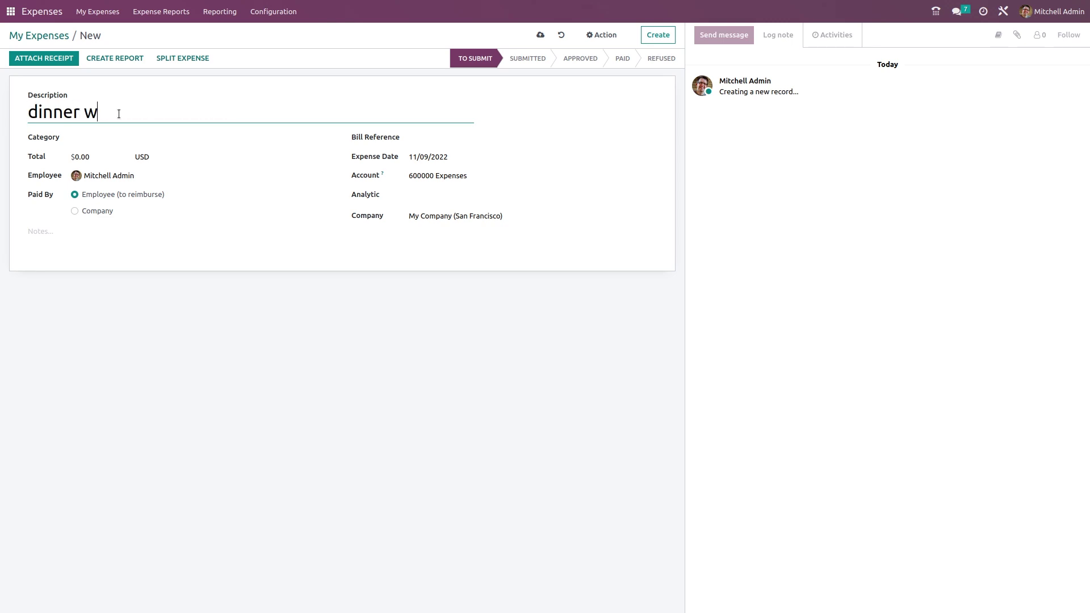
text(ith clie)
text(ng)
key(BackSpace)
text(t)
key(Tab)
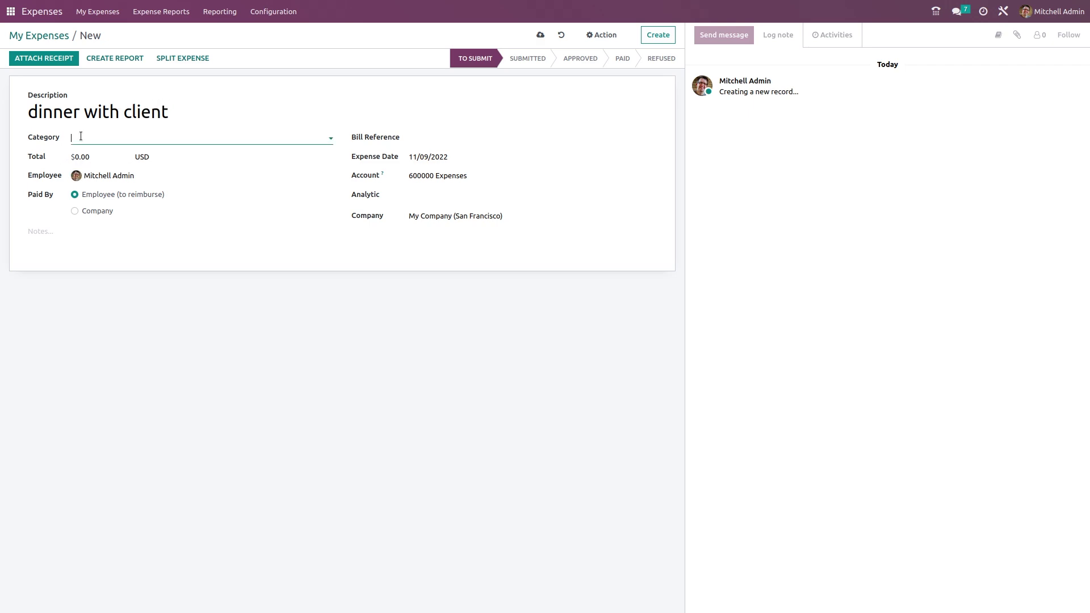
text(other)
key(Return)
click(160, 137)
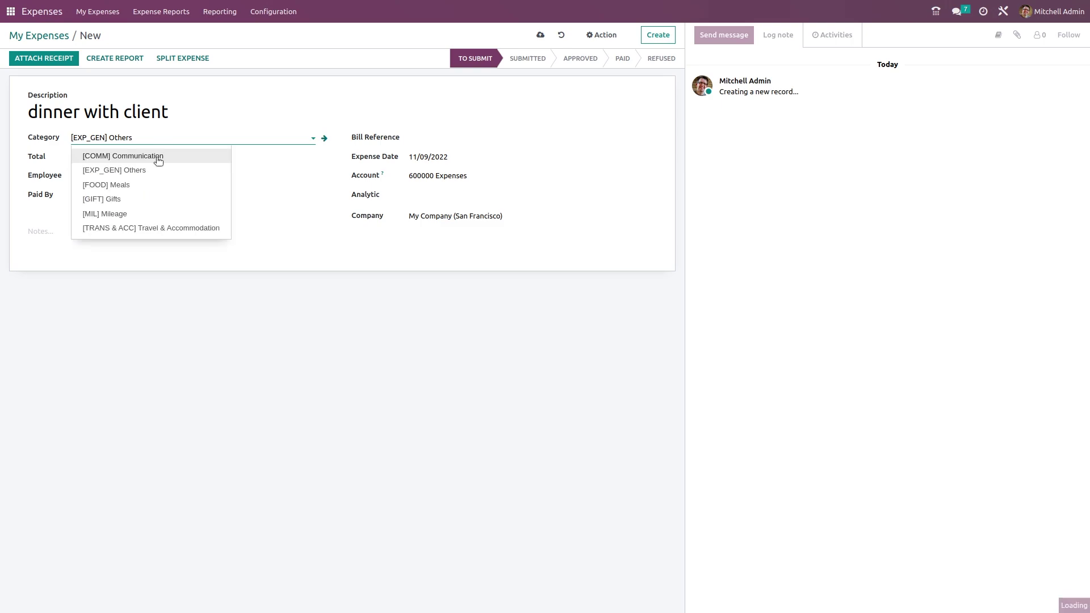
click(149, 183)
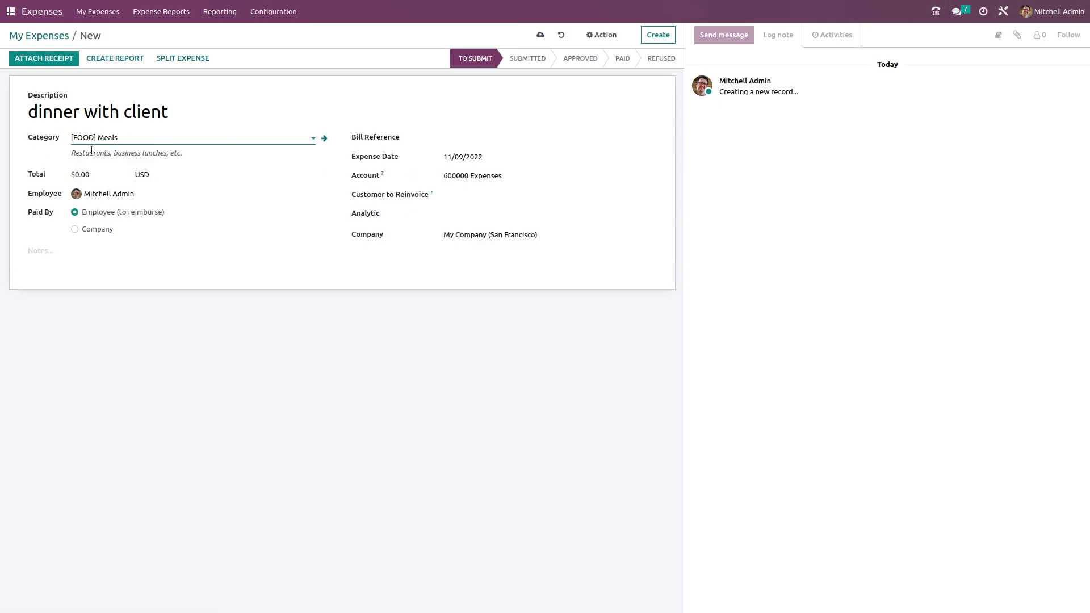
click(92, 172)
text(150)
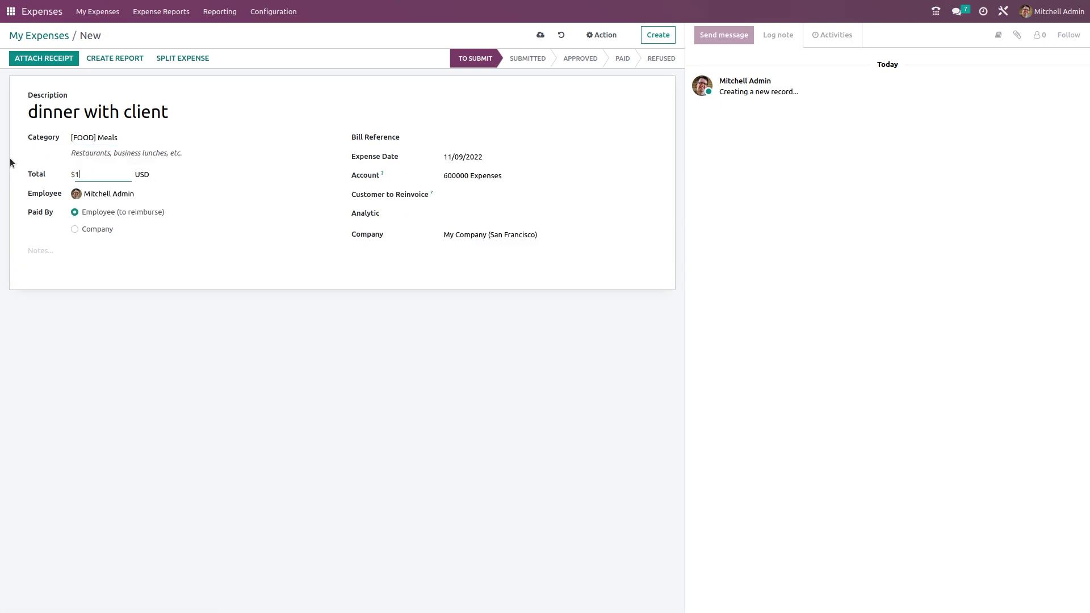
click(142, 252)
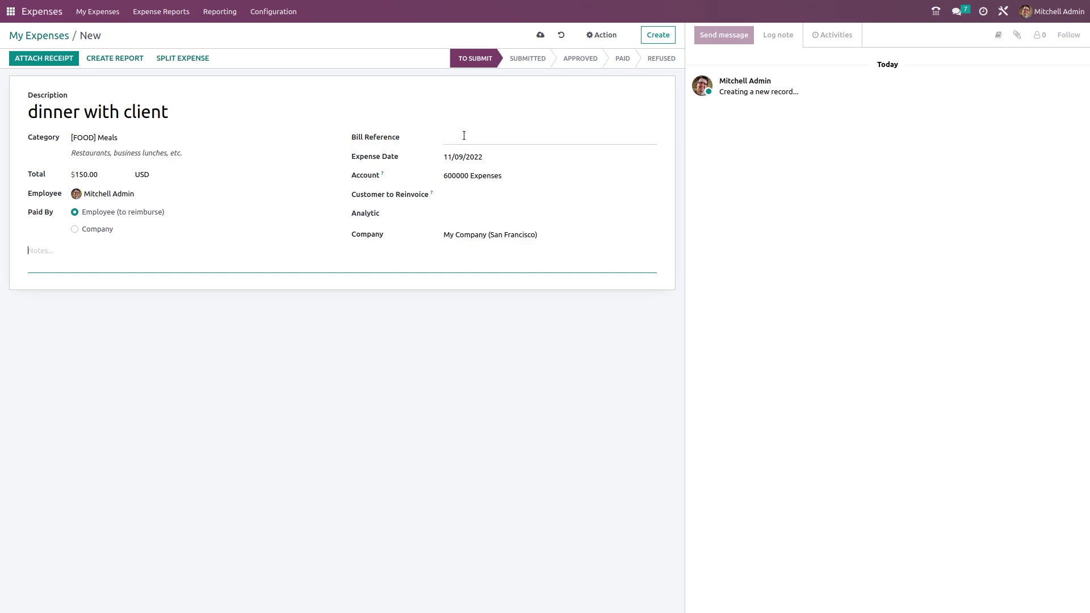
- Choose a customer to reinvoice and set analytics to Deco Addict and Administrative
click(456, 196)
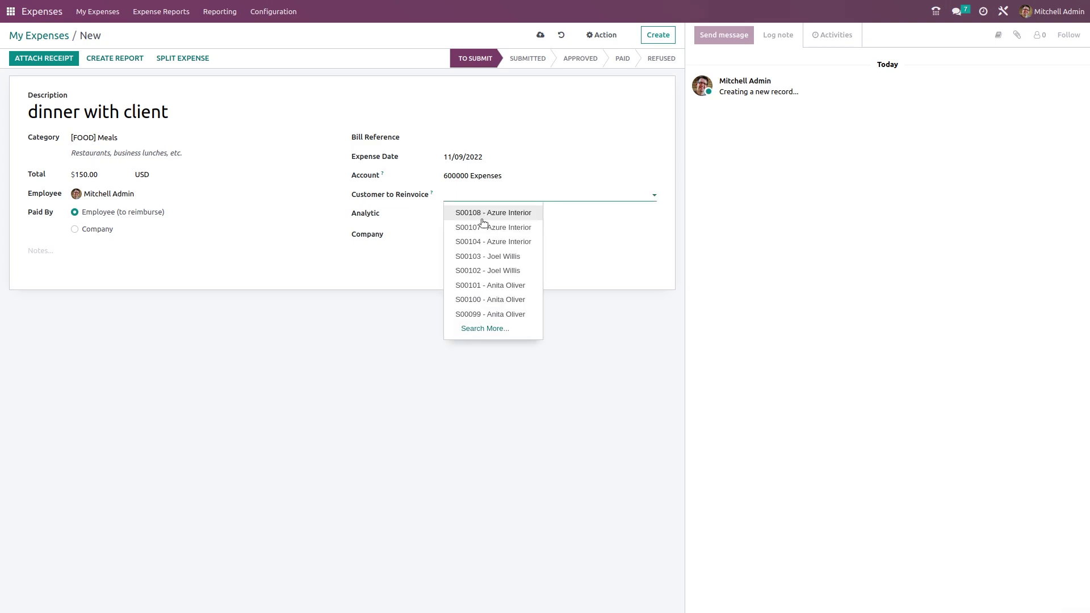
click(492, 257)
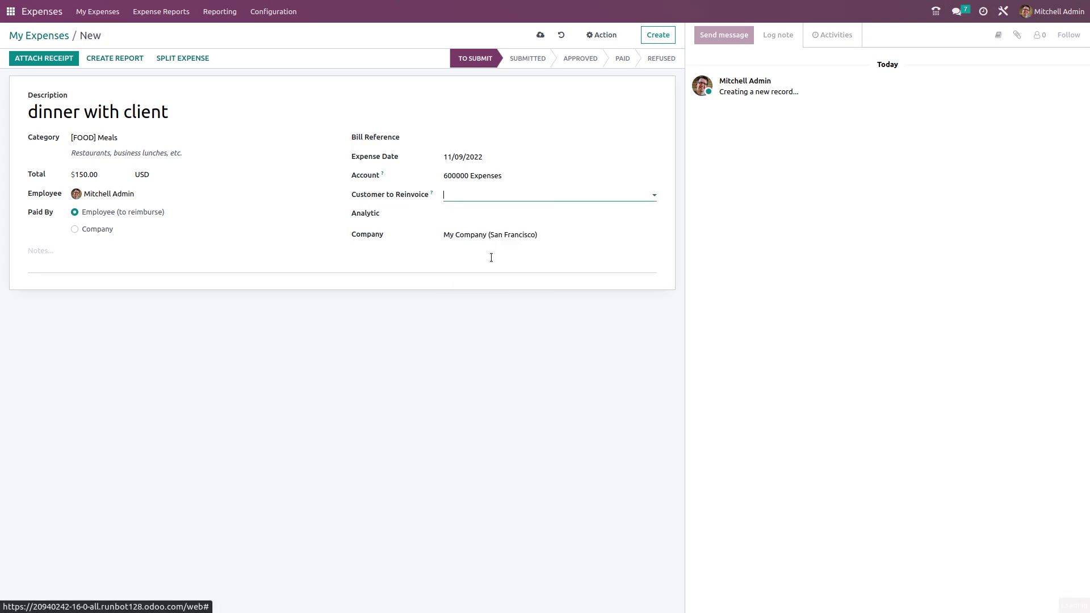
click(476, 214)
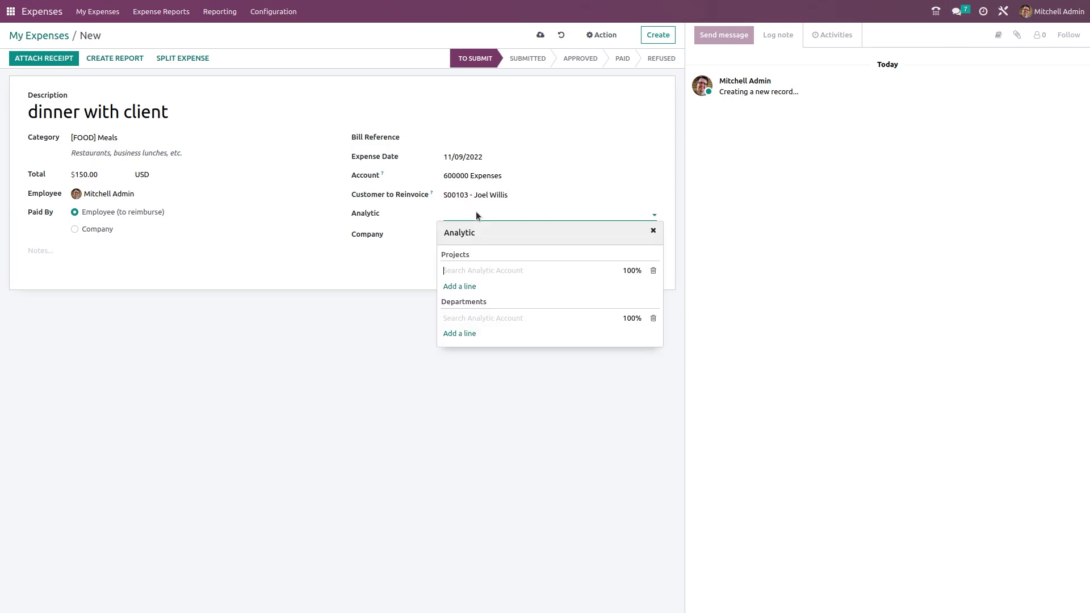
click(467, 271)
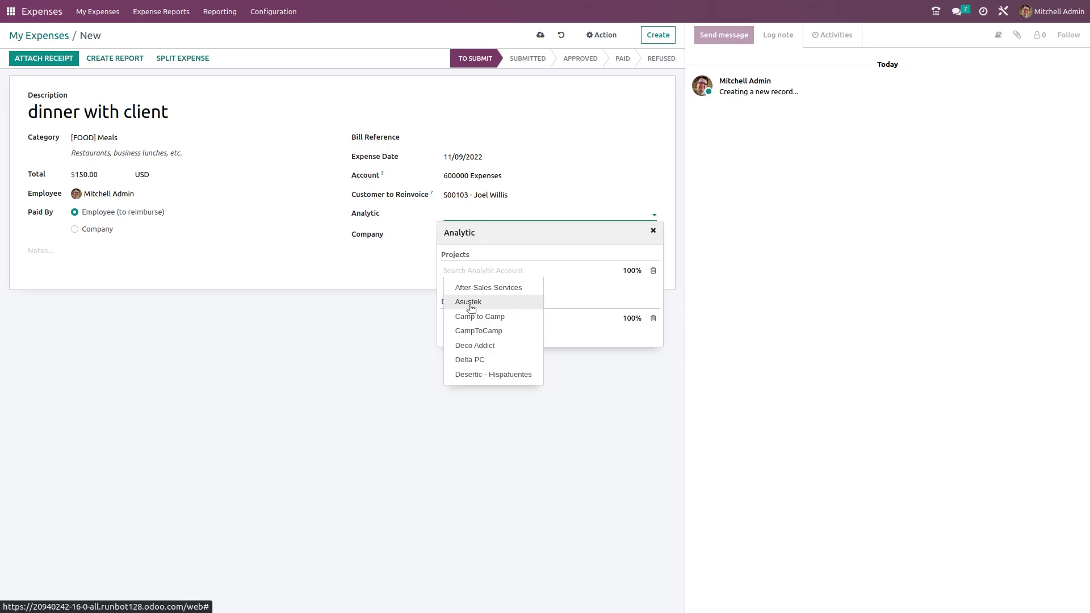
click(479, 344)
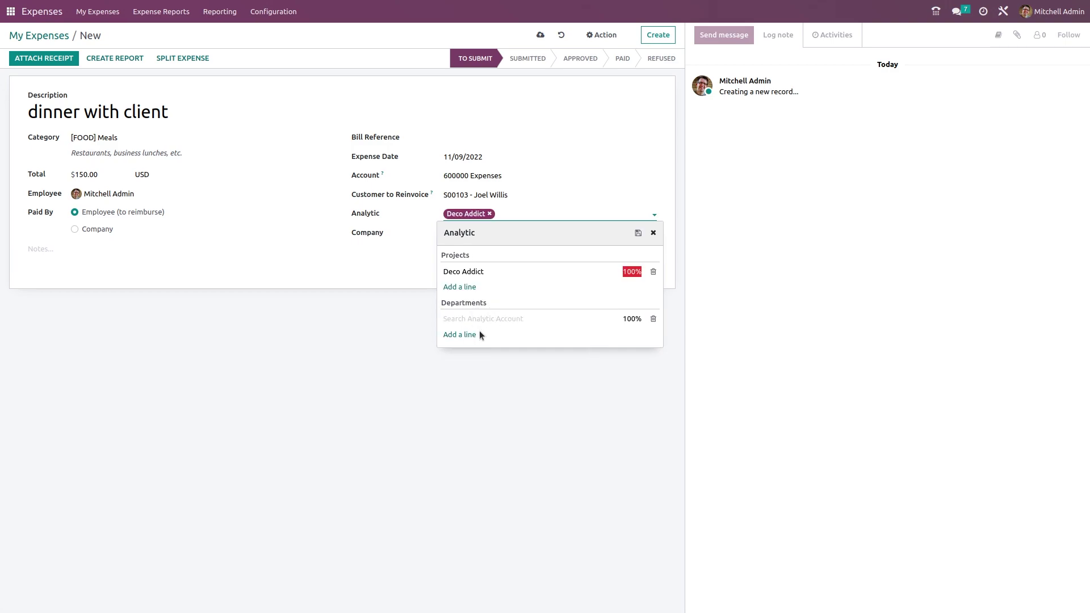
click(465, 320)
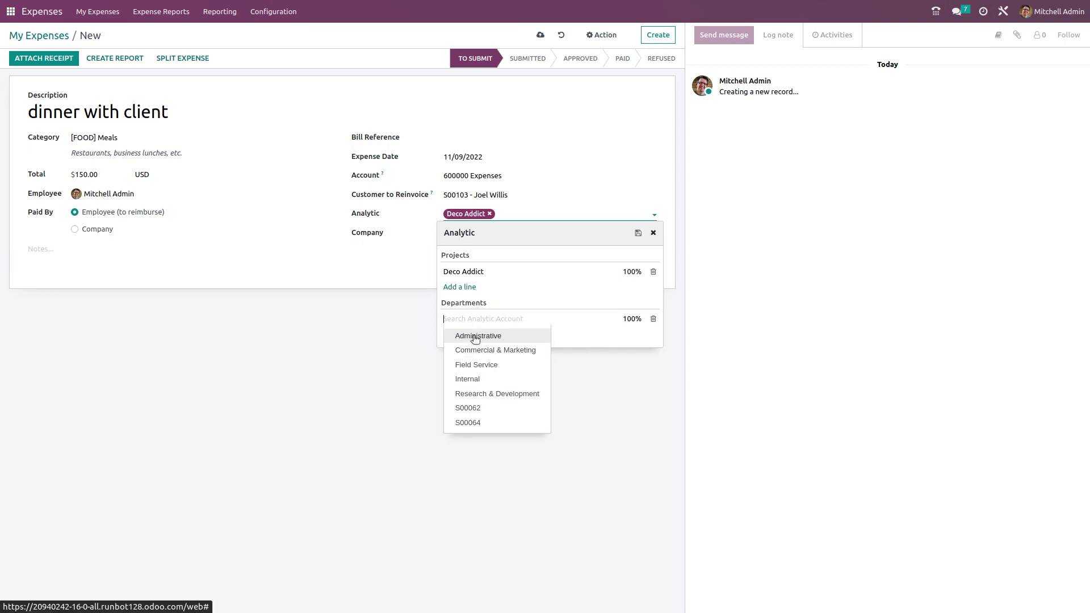
click(471, 335)
click(322, 318)
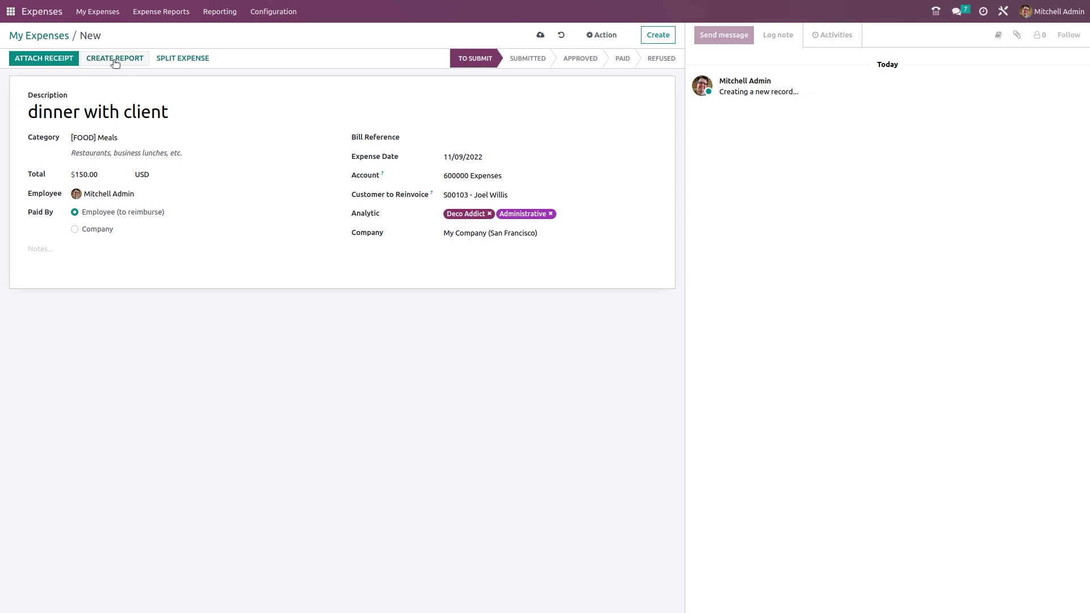
- Save and split dinner with client into two $75.00 expenses, then reopen the first one
click(176, 58)
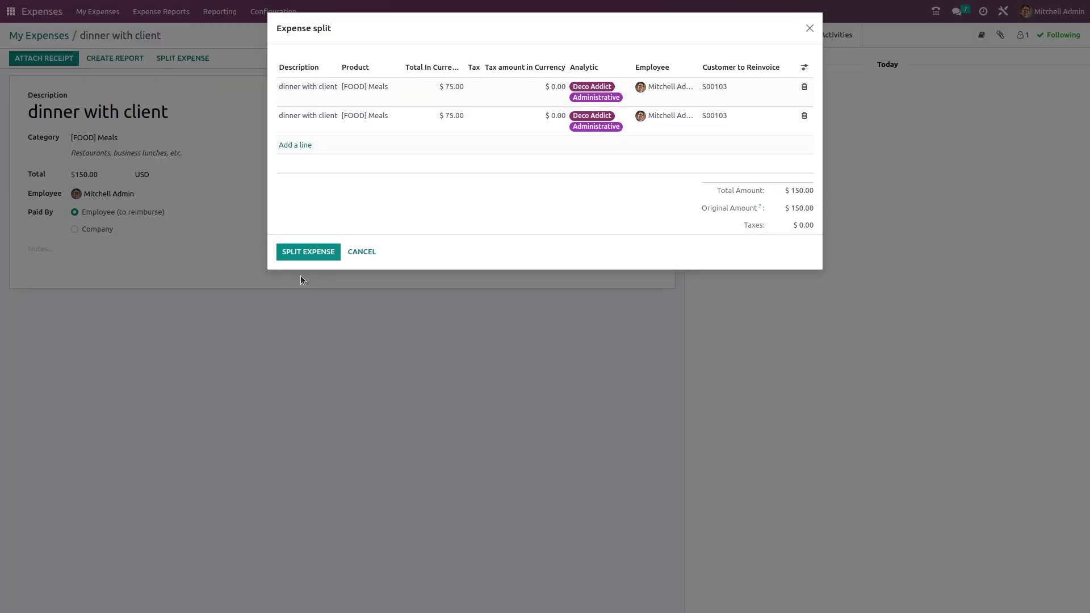
click(310, 253)
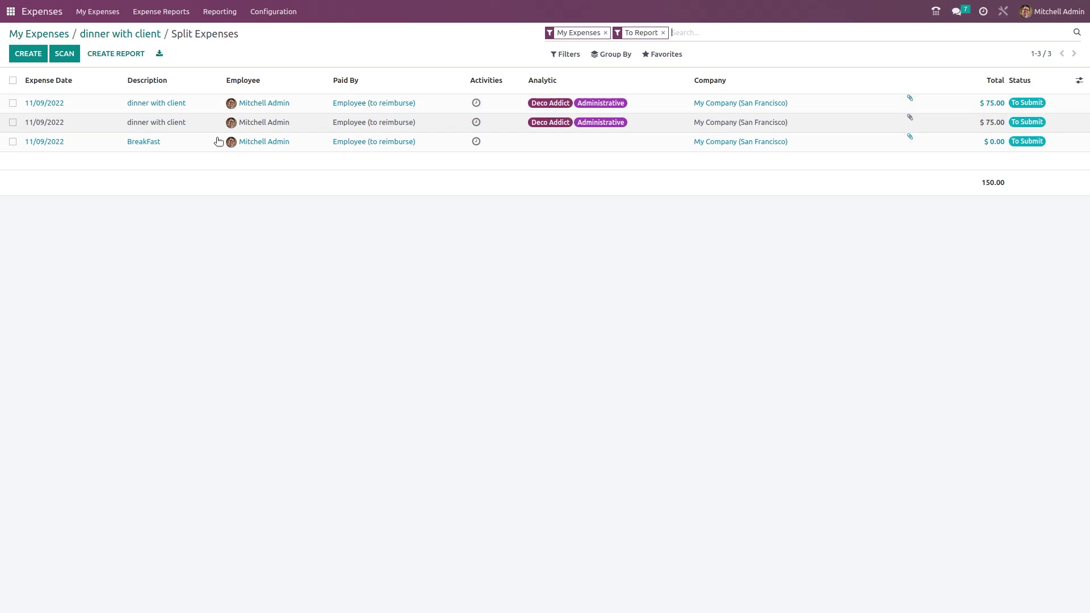
click(131, 34)
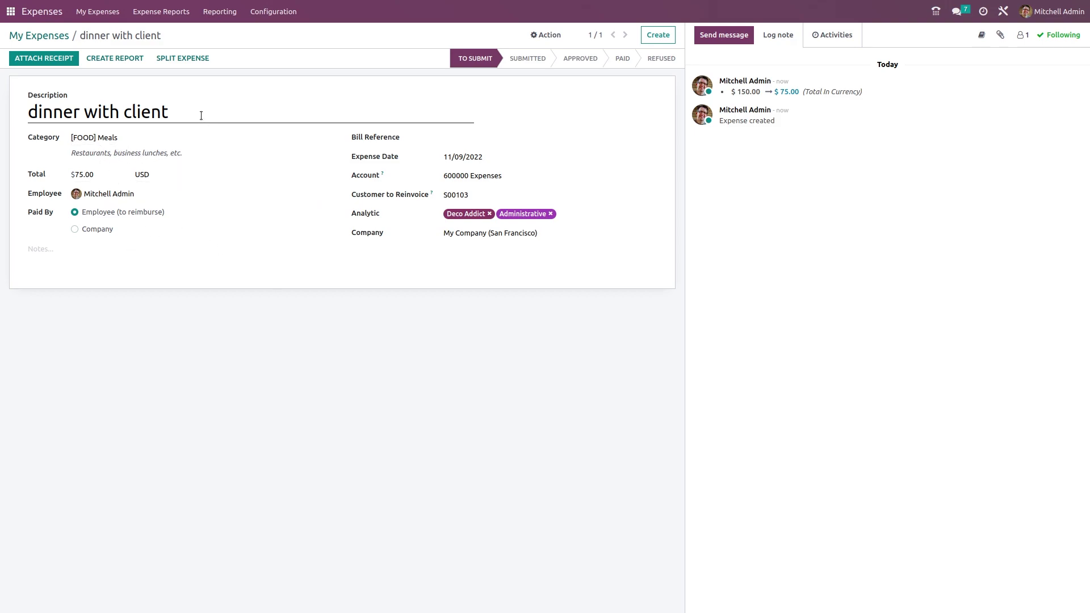
- Create a report from the $75.00 expense despite the duplicate warning, then submit, approve and post it
click(113, 60)
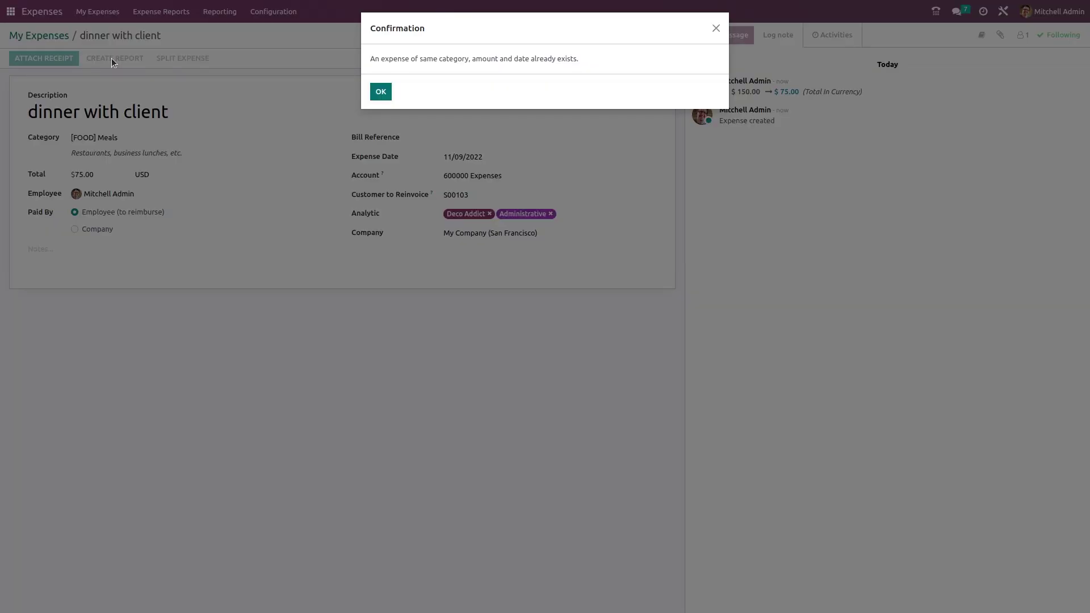
click(381, 90)
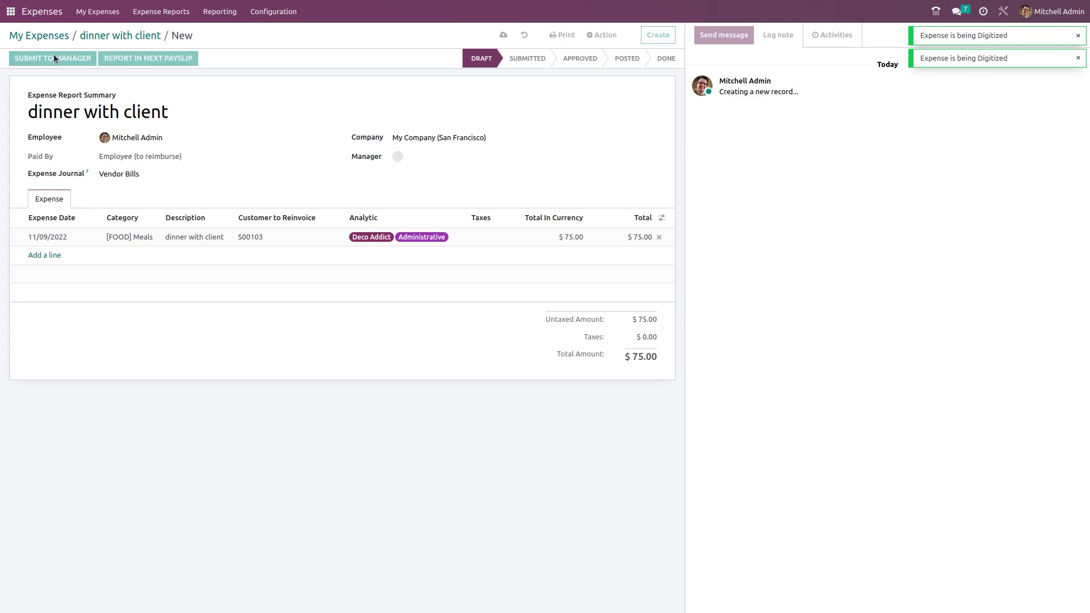
click(54, 58)
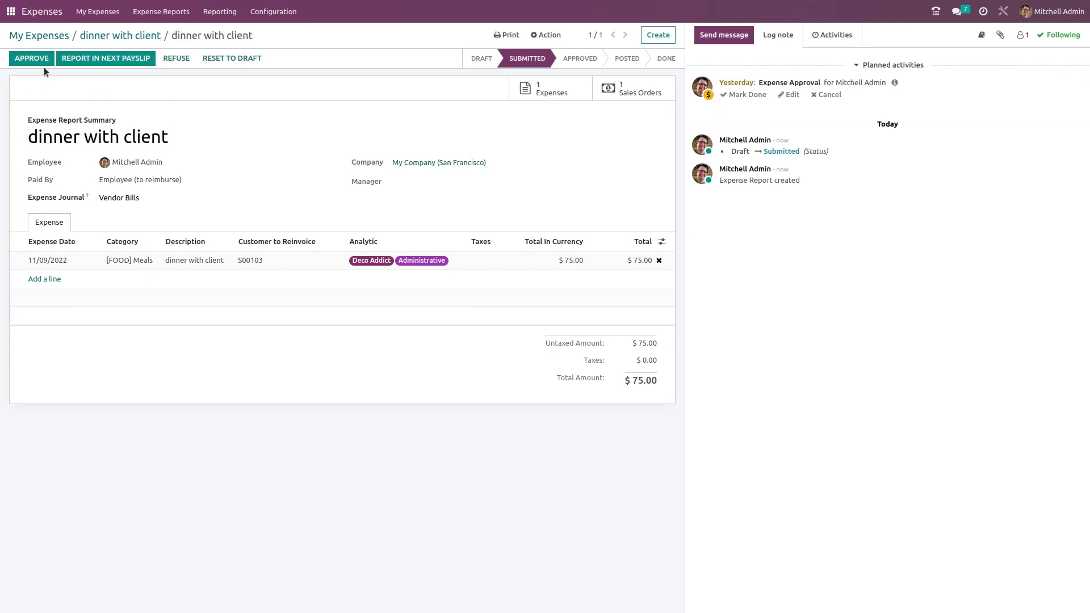
click(31, 58)
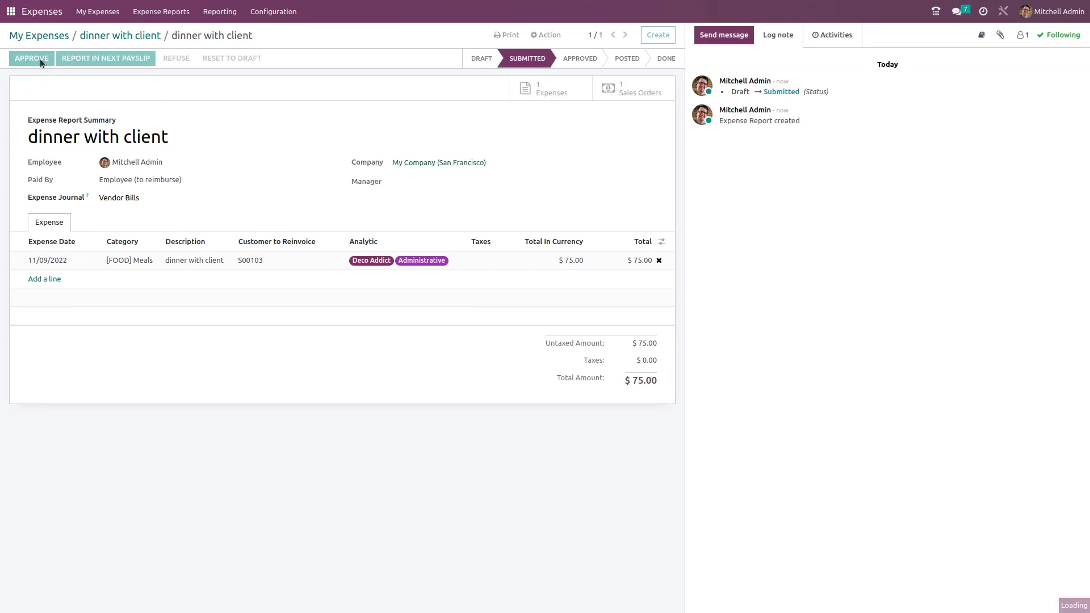
click(57, 59)
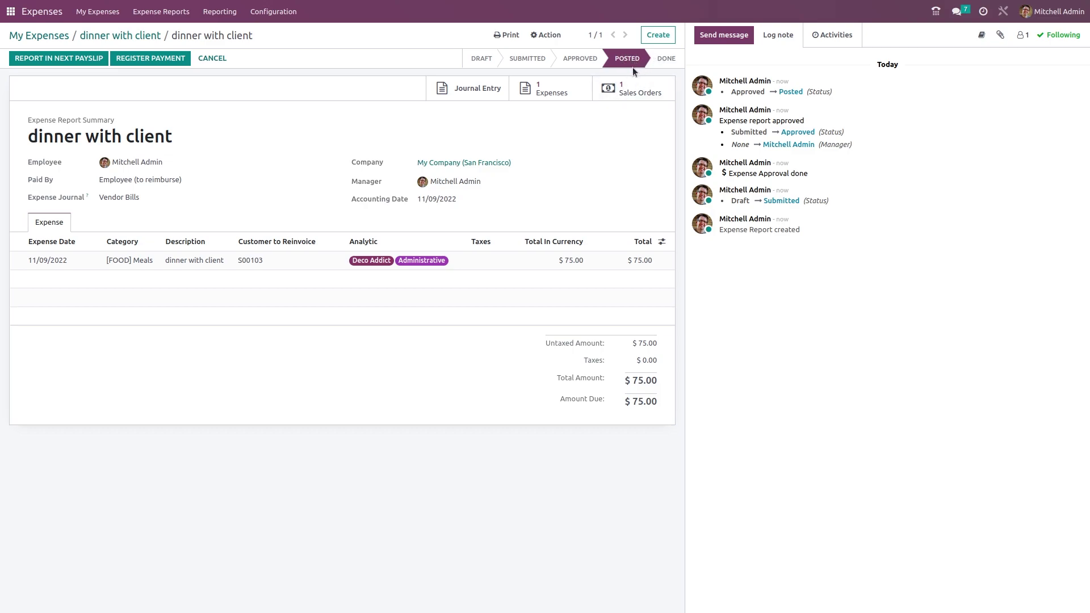
- Register the $75.00 payment for the report and add it to the next payslip
click(161, 59)
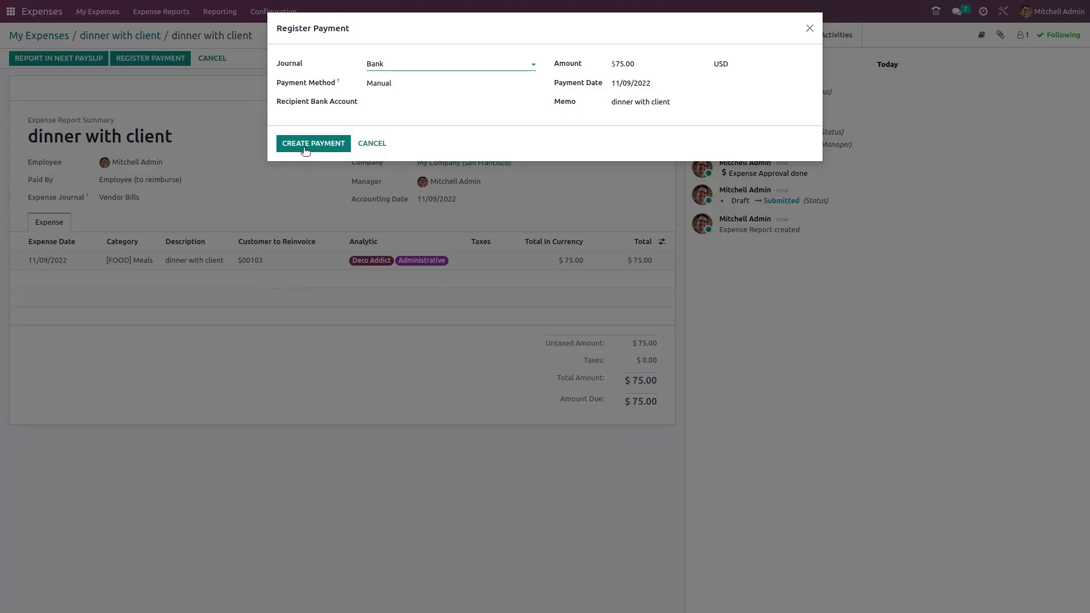
click(304, 148)
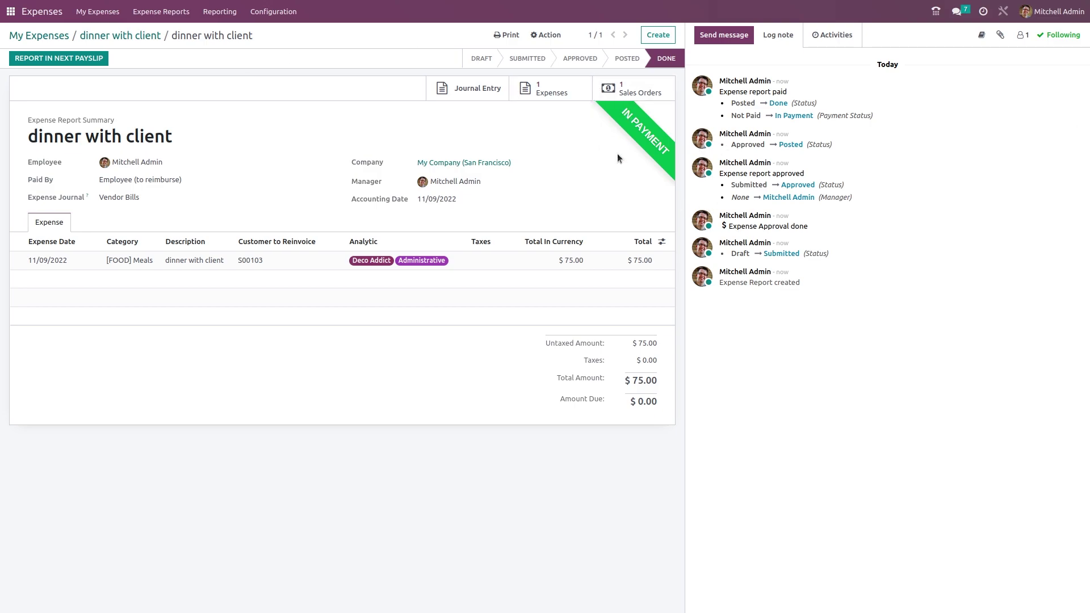
click(48, 60)
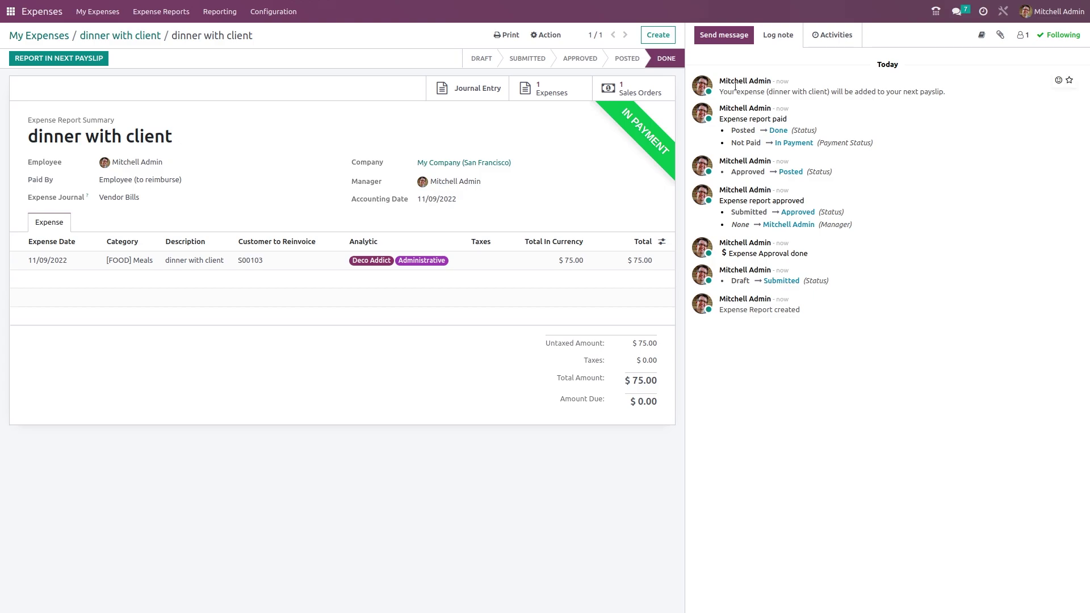
- Go back through the dinner with client expense to the My Expenses list
drag(721, 95, 954, 97)
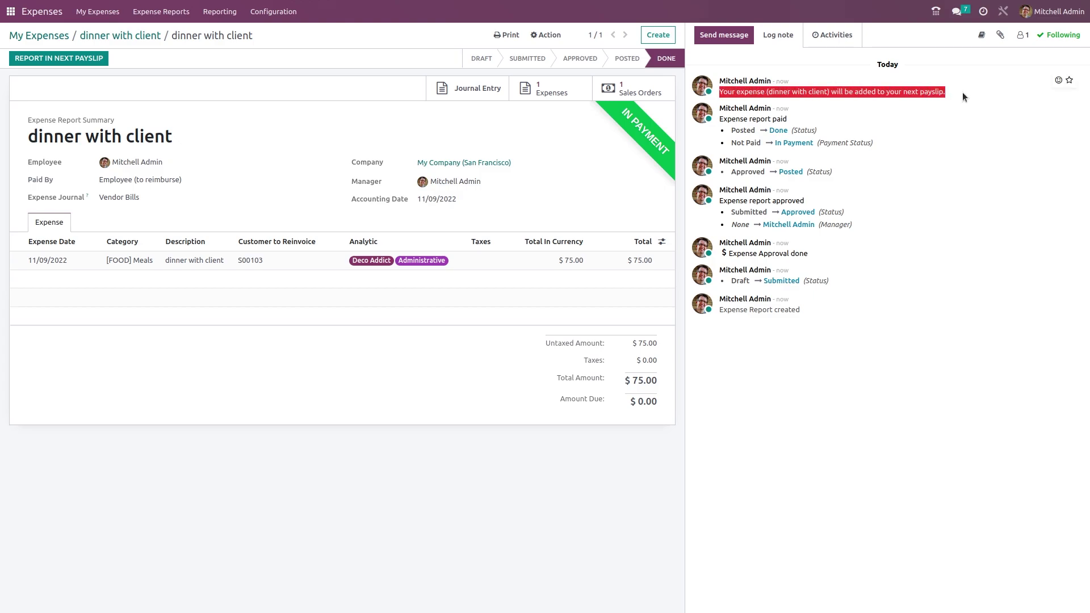
click(904, 163)
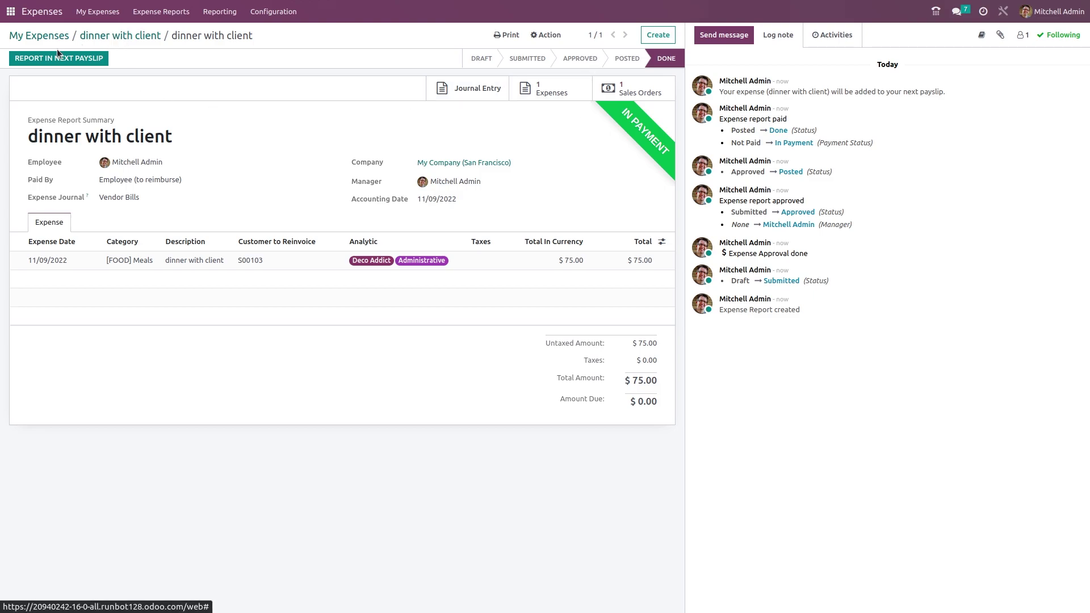
click(123, 37)
click(51, 36)
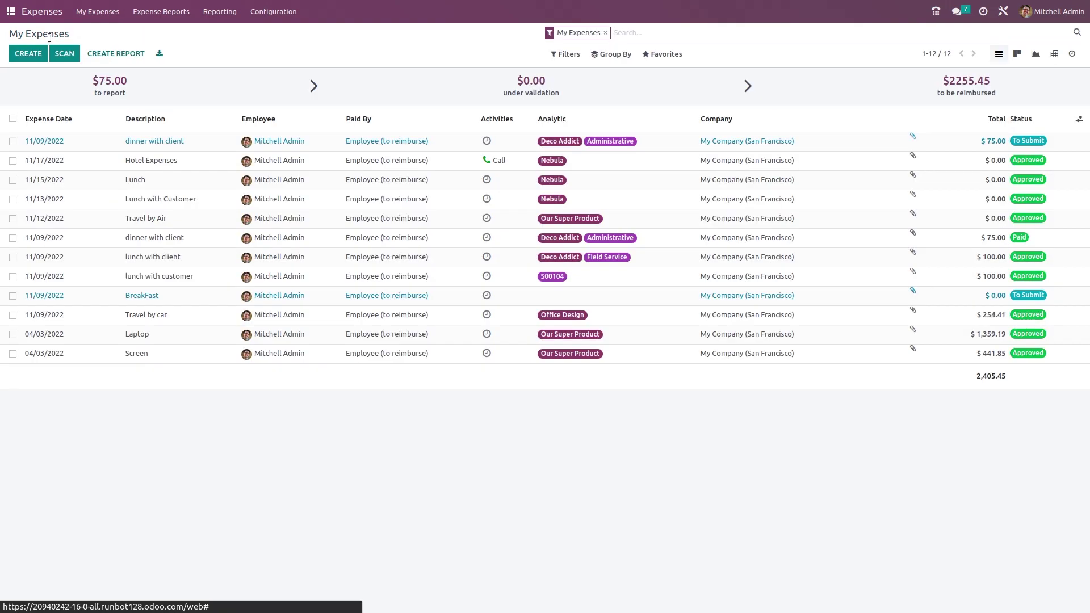
- Switch from the My Expenses list to the My Reports list
click(104, 15)
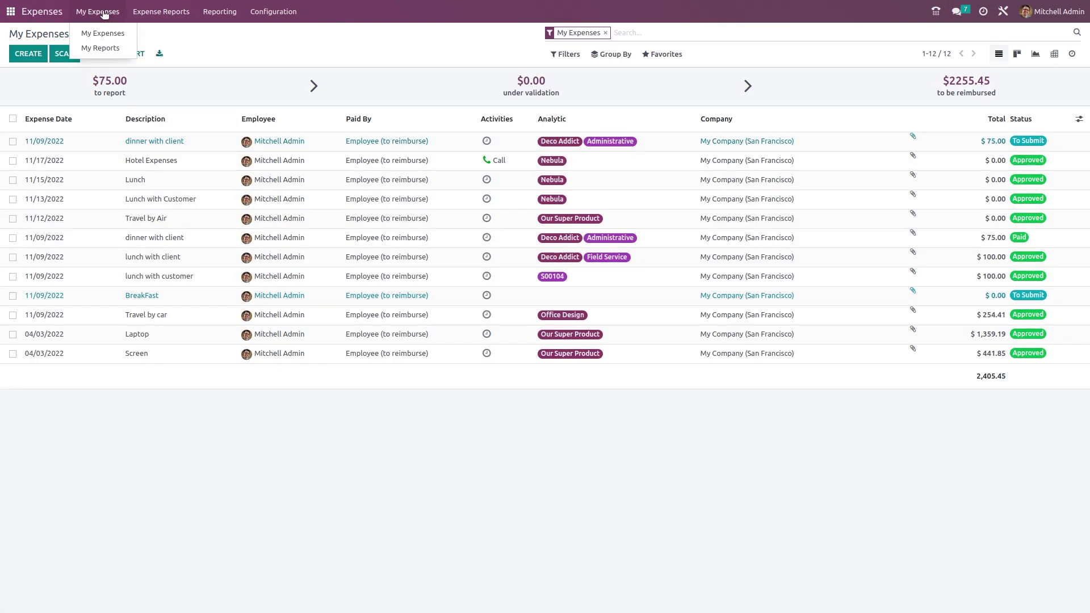
click(107, 48)
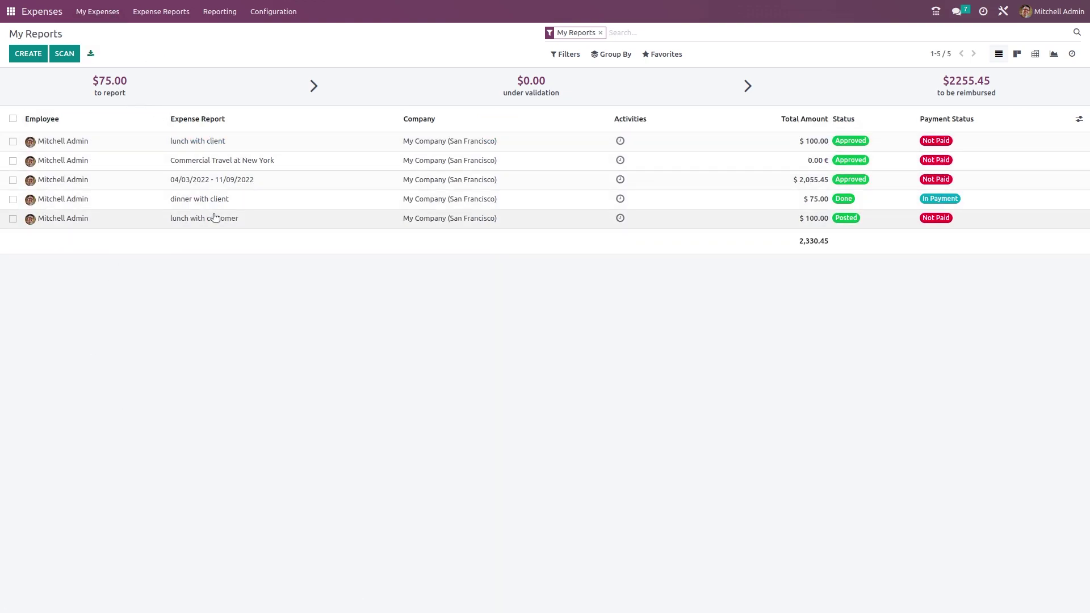
click(98, 11)
click(190, 59)
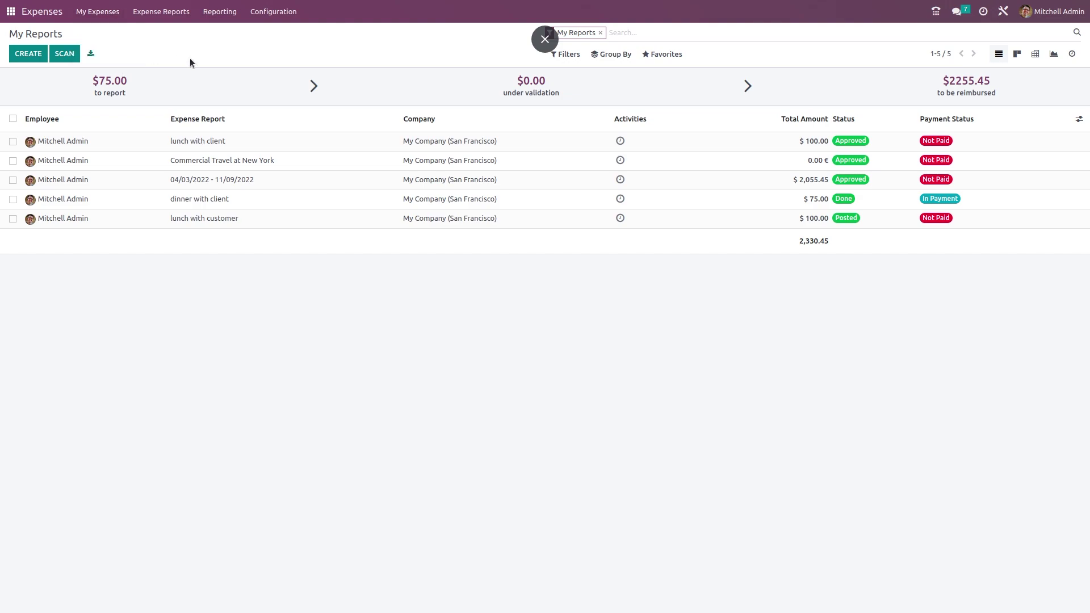
- Create a new report titled 'trip to ny' with the current admin user as manager
click(25, 56)
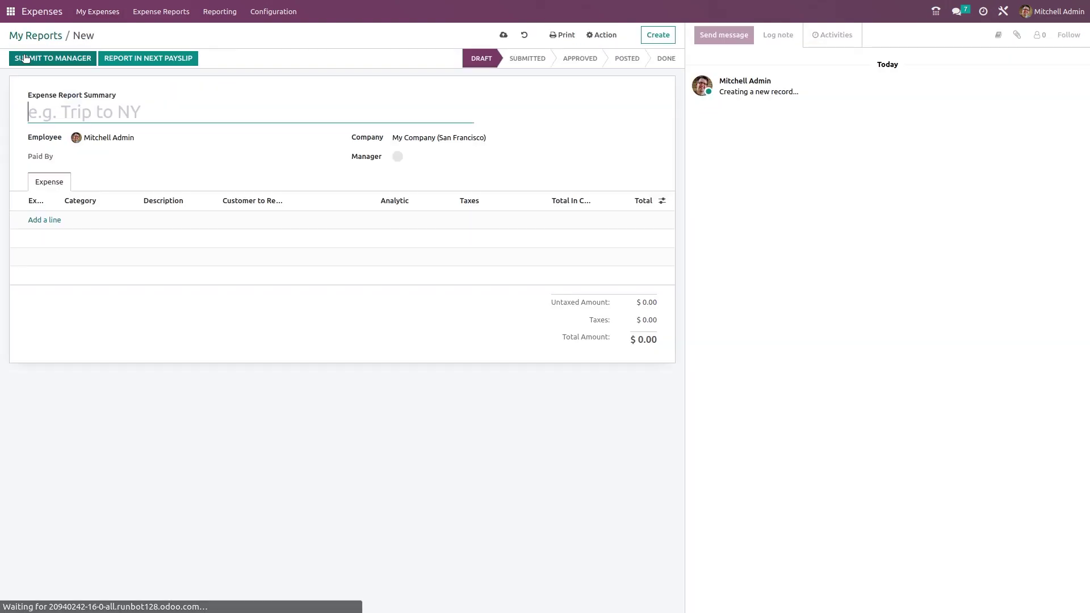
text(tr)
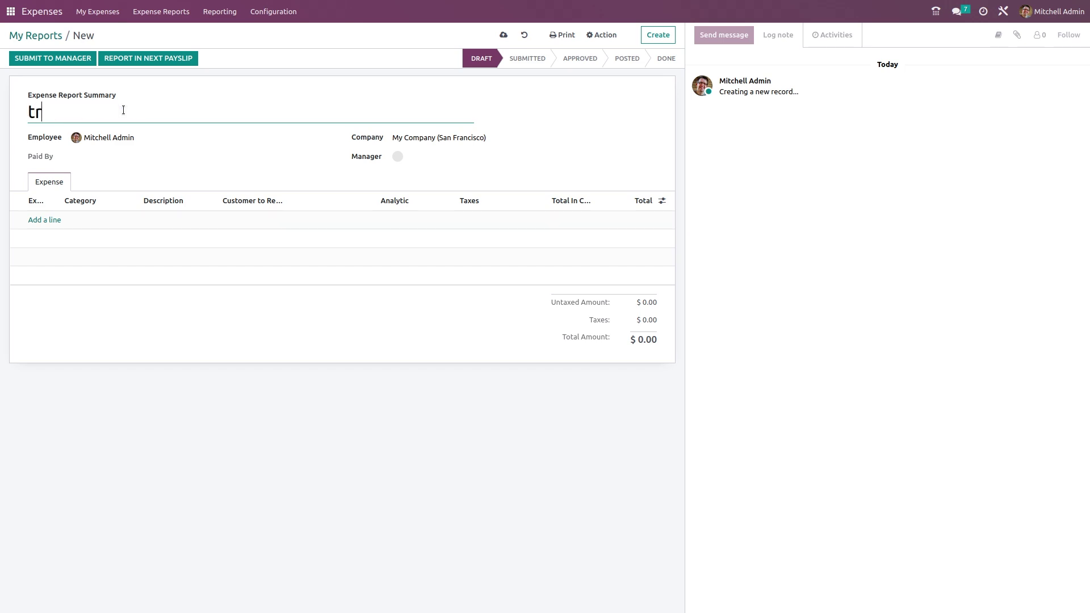
text(ip to ny)
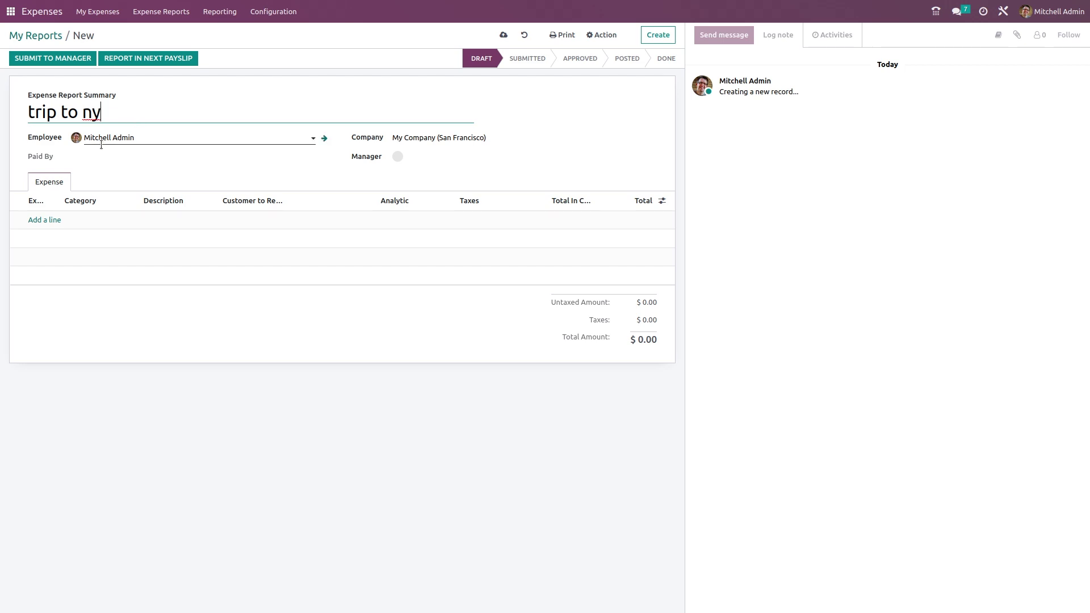
click(85, 152)
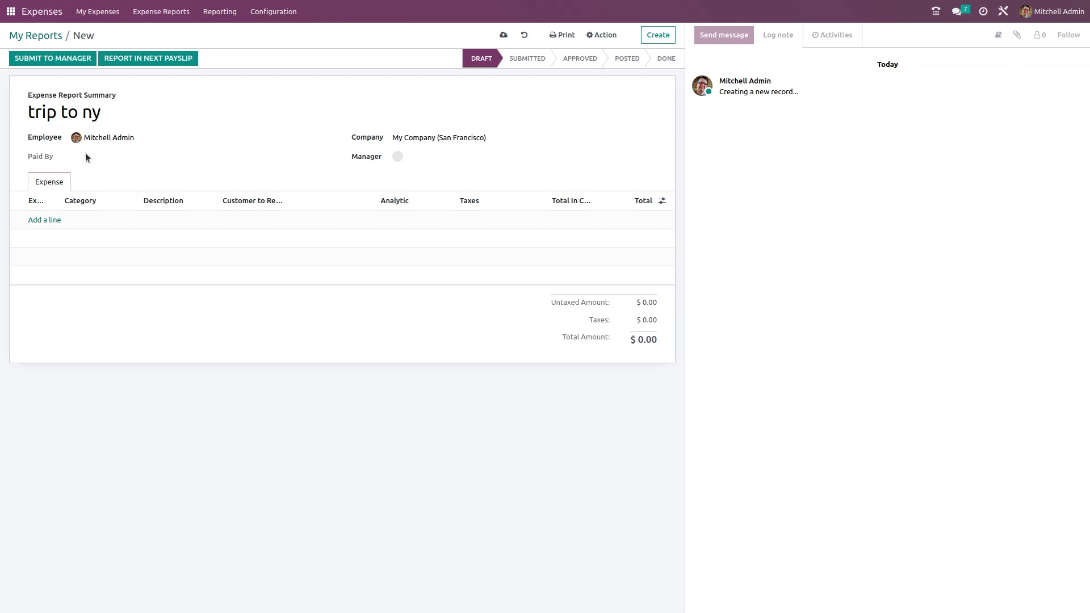
click(454, 159)
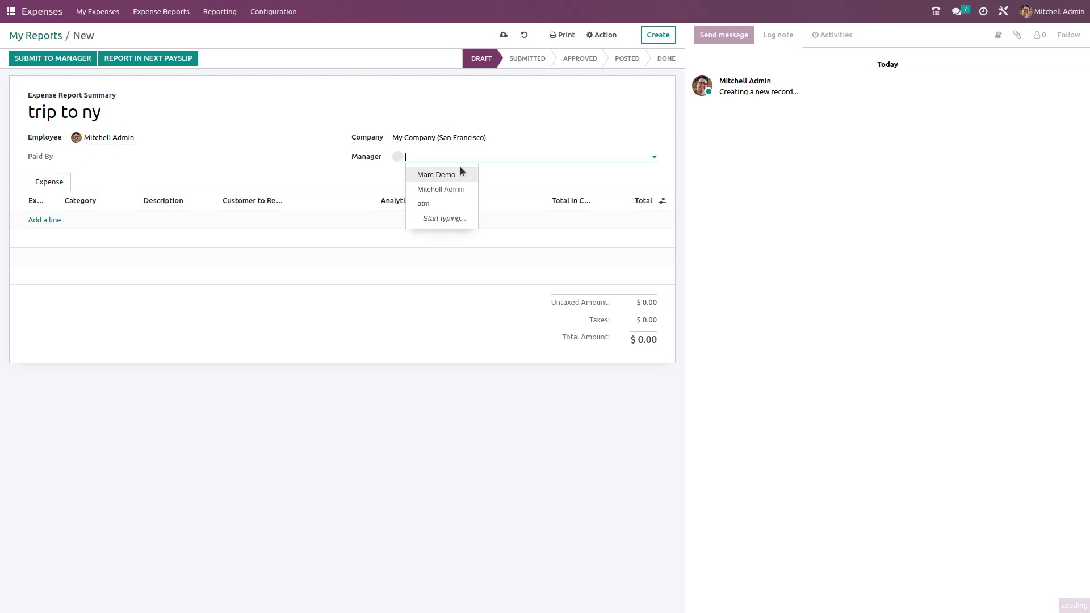
click(459, 186)
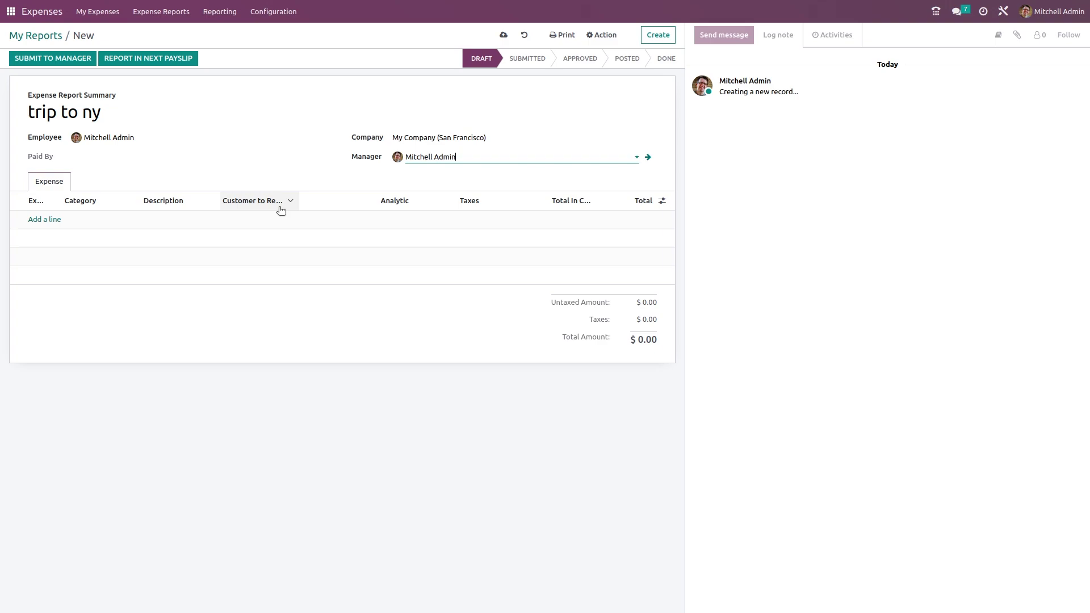
click(229, 172)
- Add the $75.00 dinner with client expense as a line on the trip to ny report
click(56, 220)
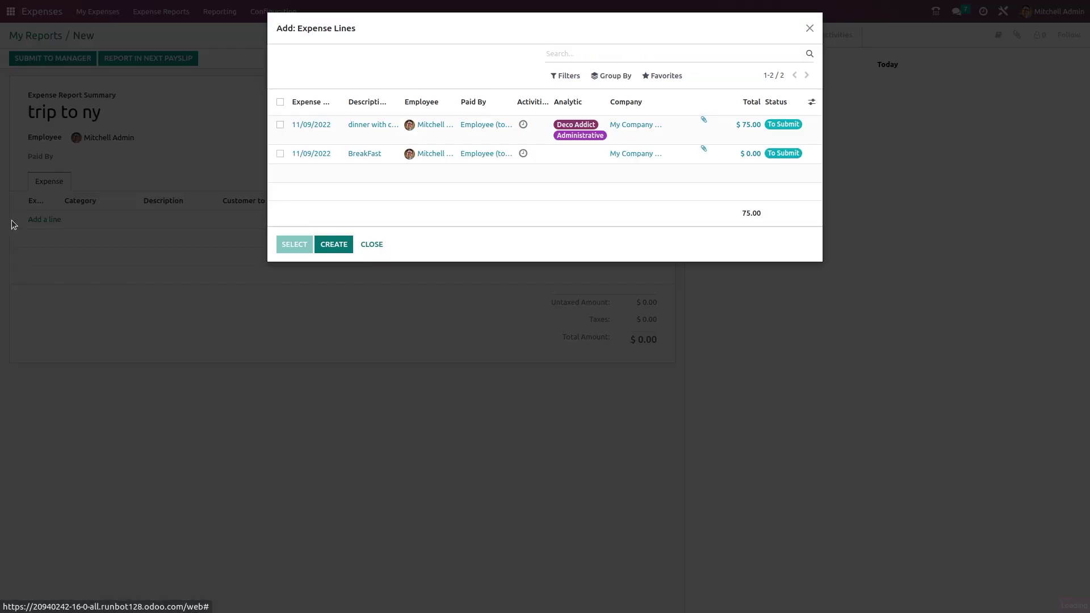
click(282, 127)
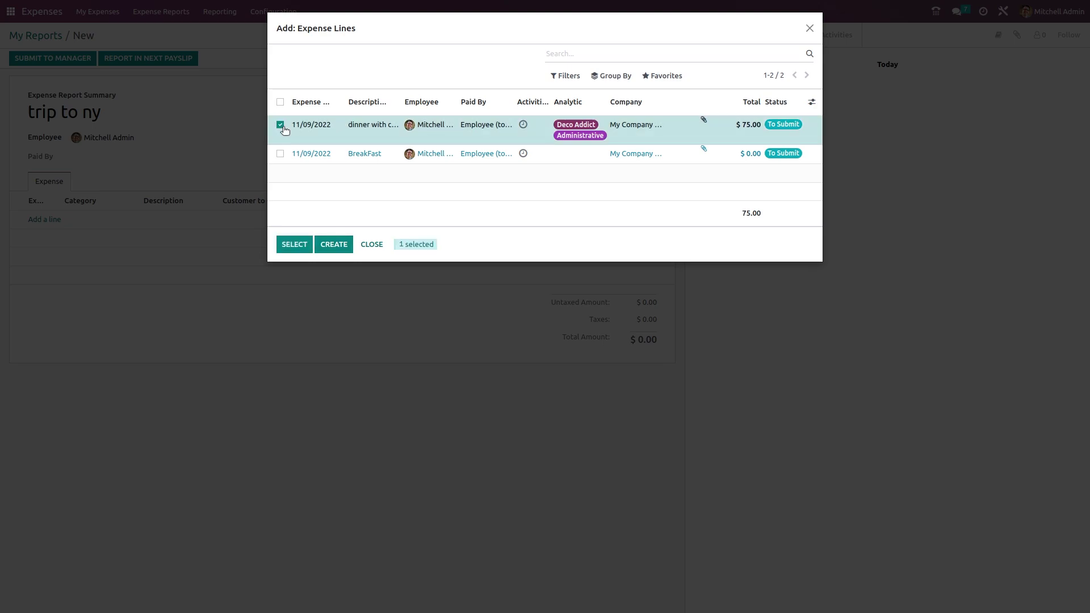
click(302, 243)
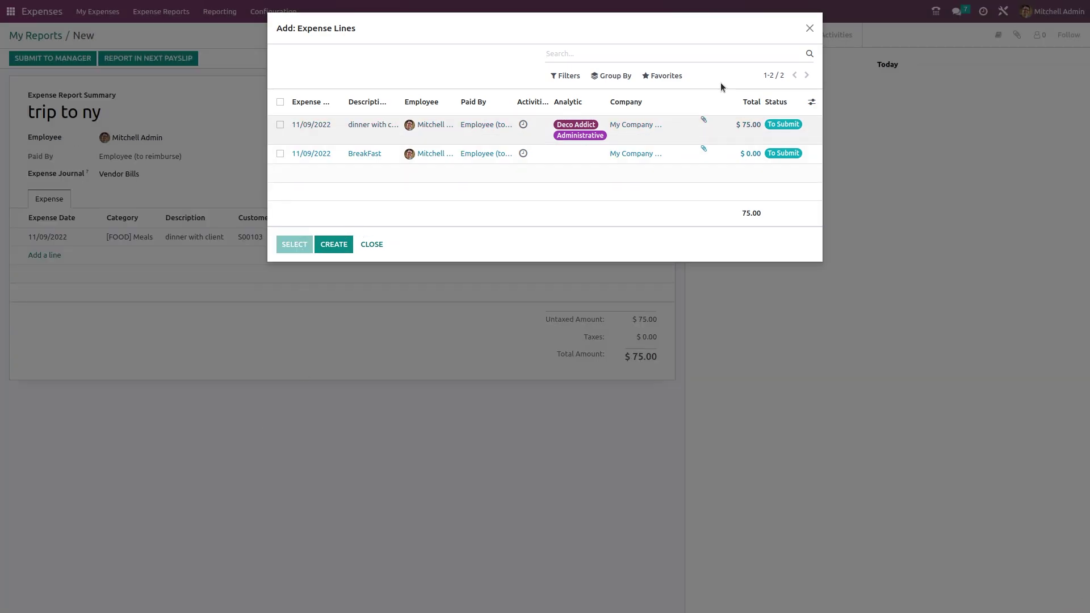
click(810, 29)
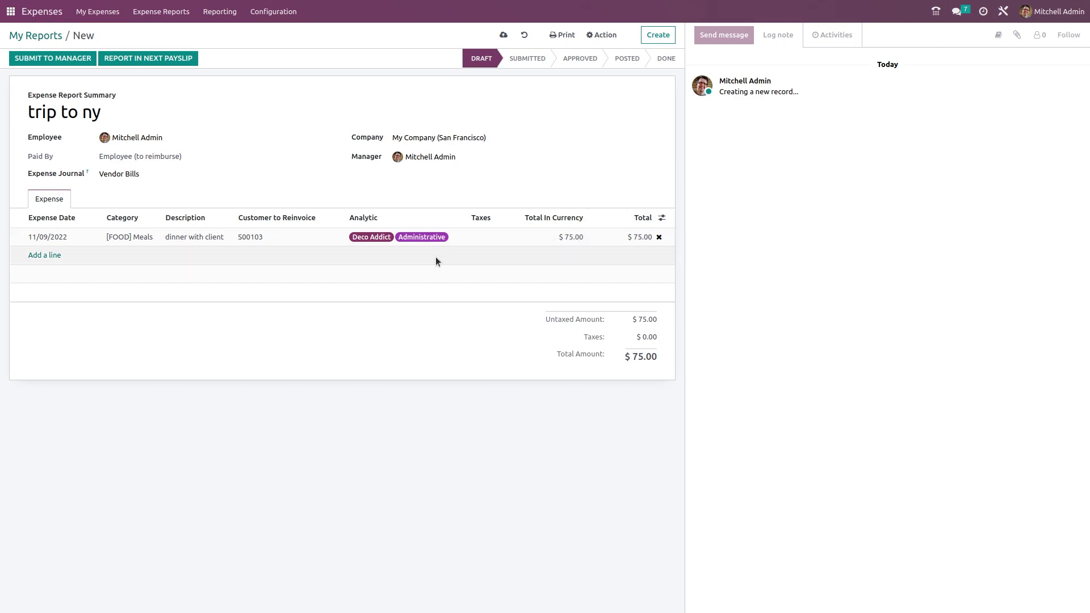
- Submit and approve trip to ny past the duplicate warning, post it, and pay $75.00
click(70, 60)
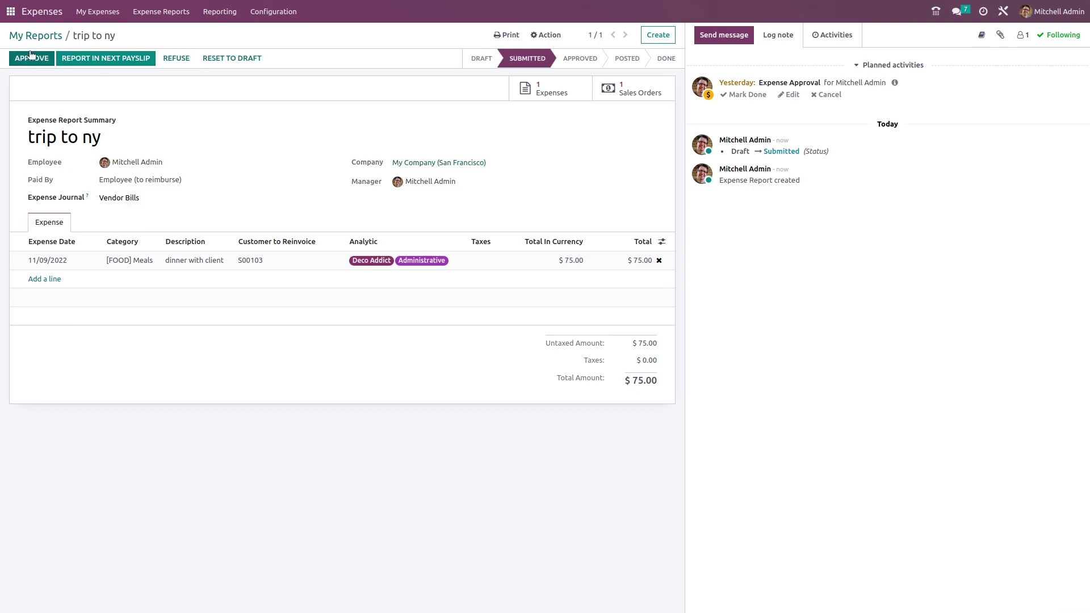
click(30, 55)
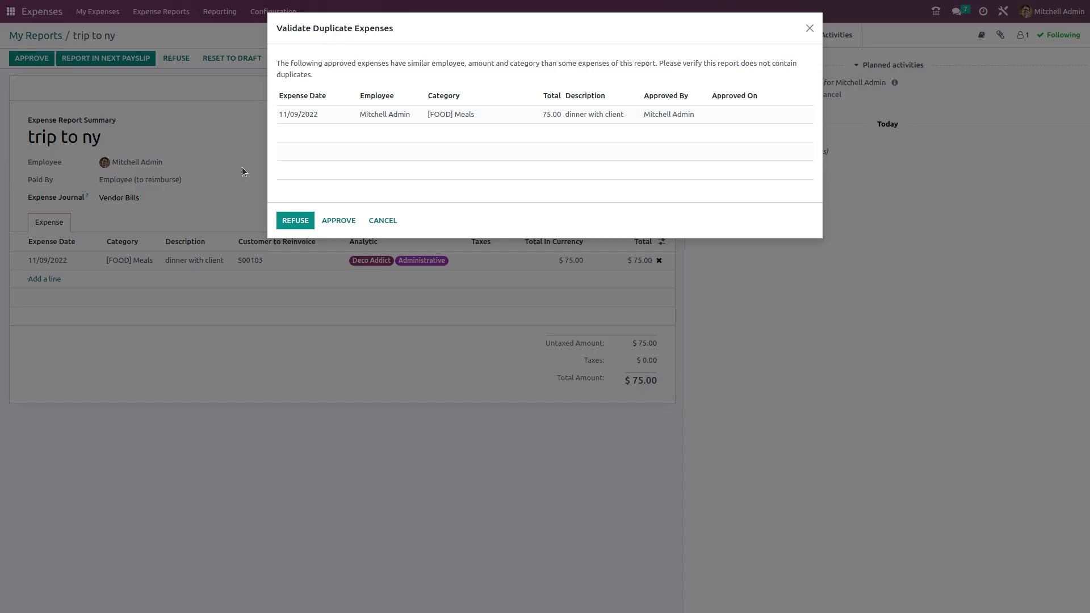
click(328, 219)
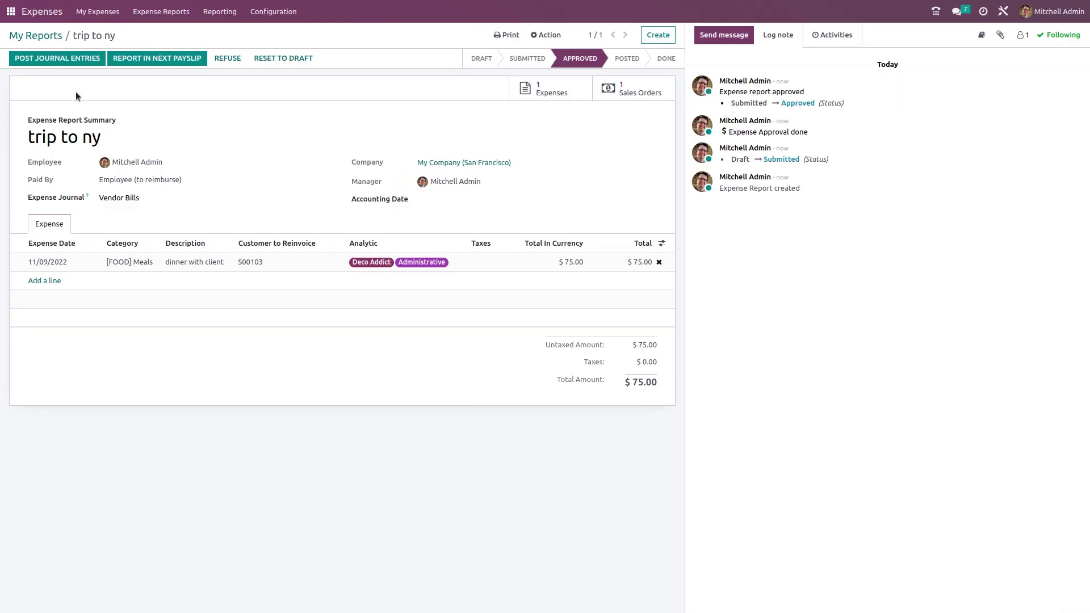
click(40, 59)
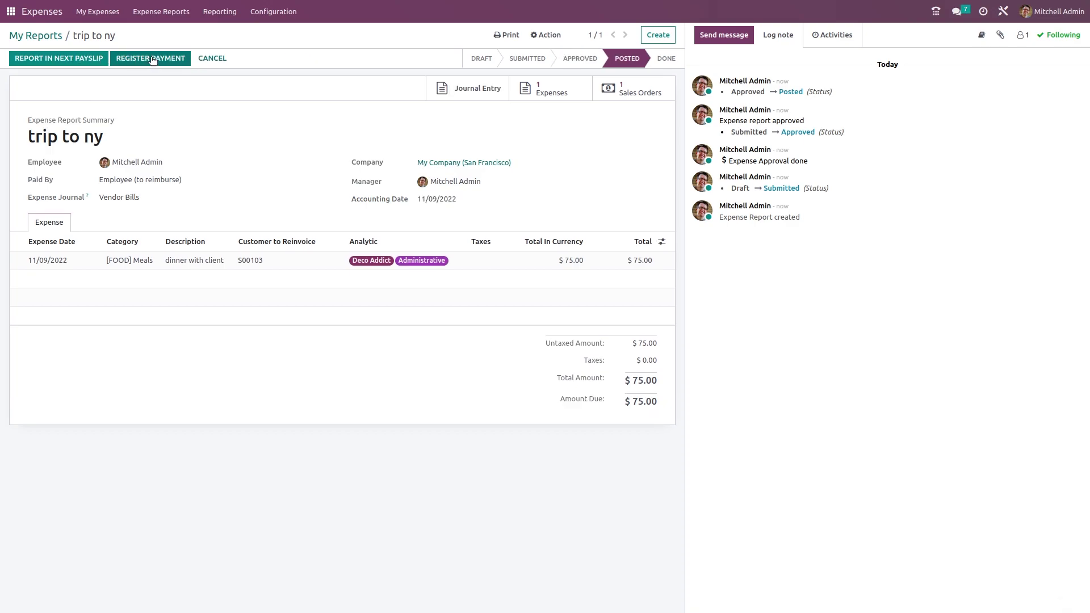
click(151, 59)
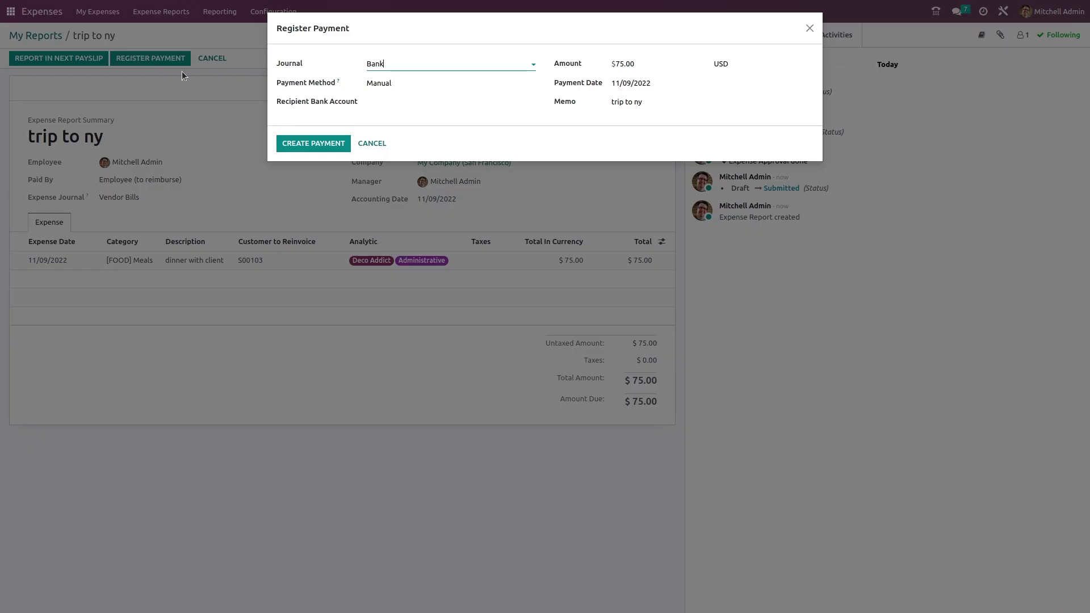
click(299, 143)
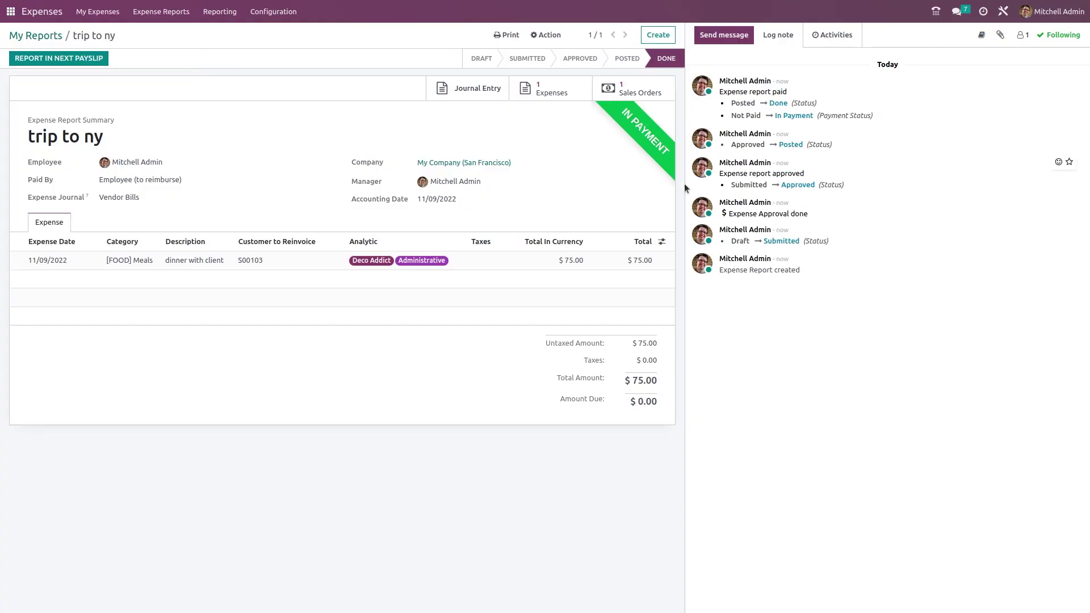
- Add the report to the next payslip, then open All Reports and try each employee filter
click(56, 57)
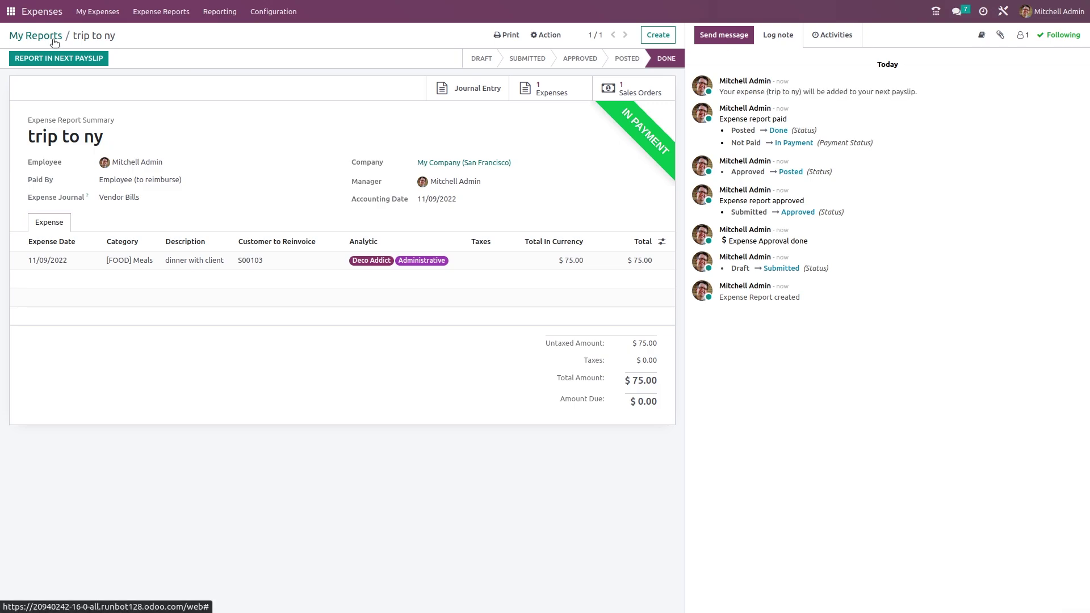
click(54, 41)
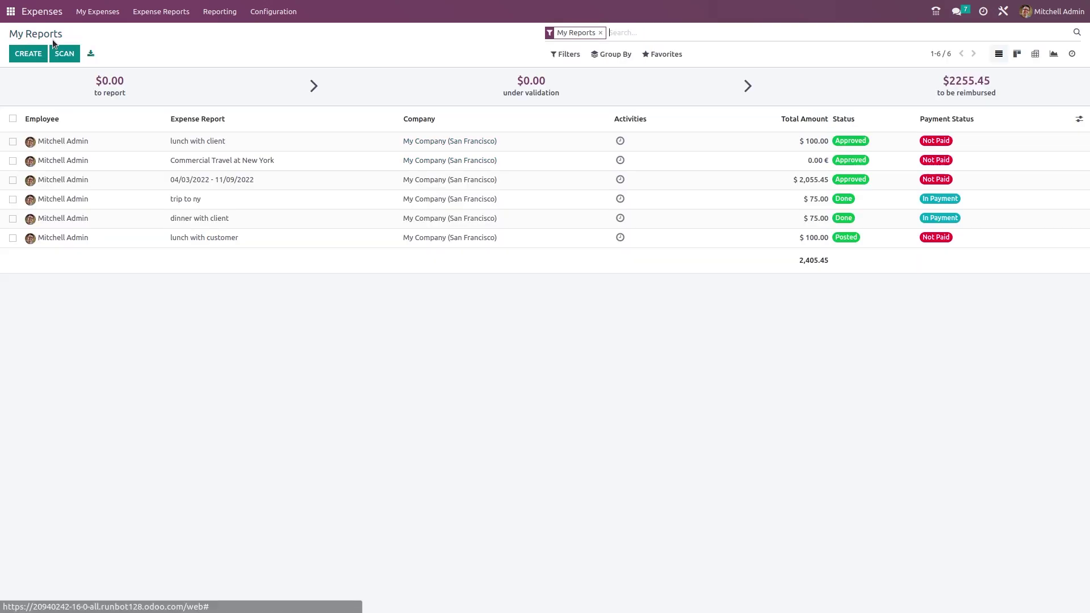
click(162, 12)
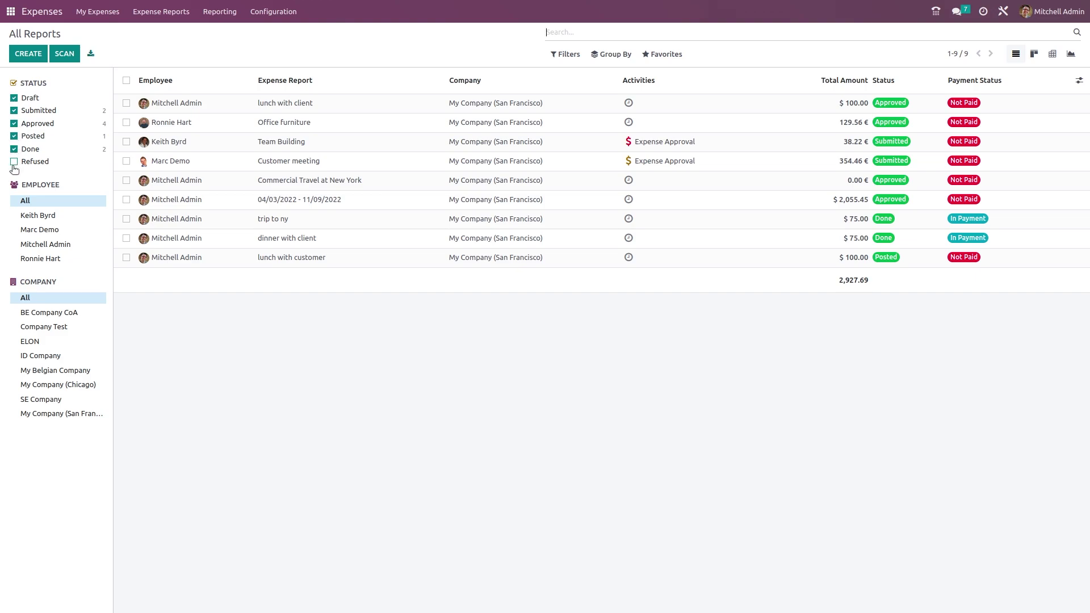
click(62, 218)
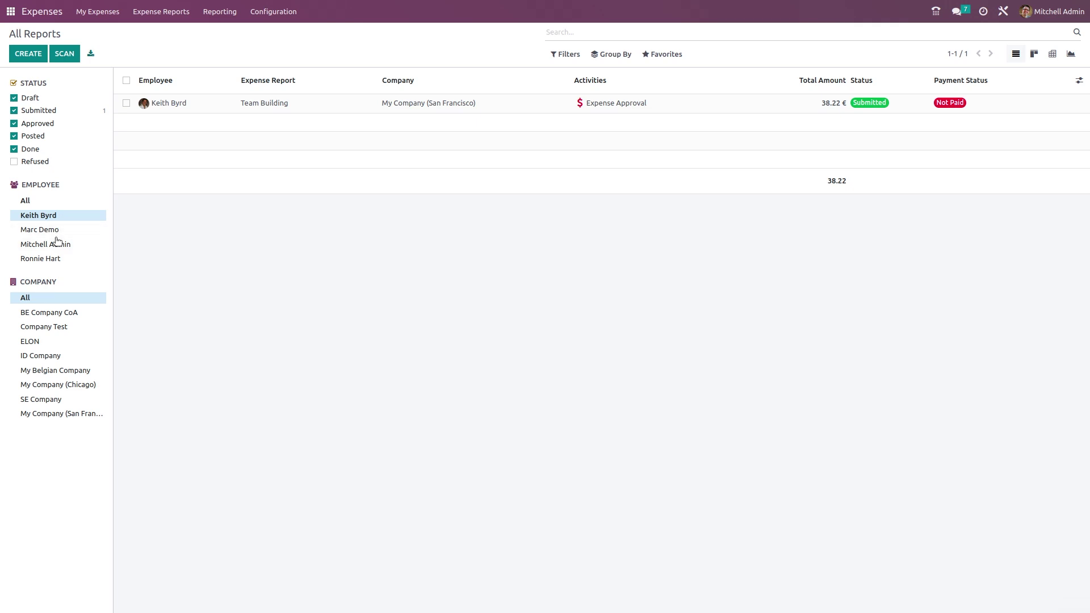
click(44, 231)
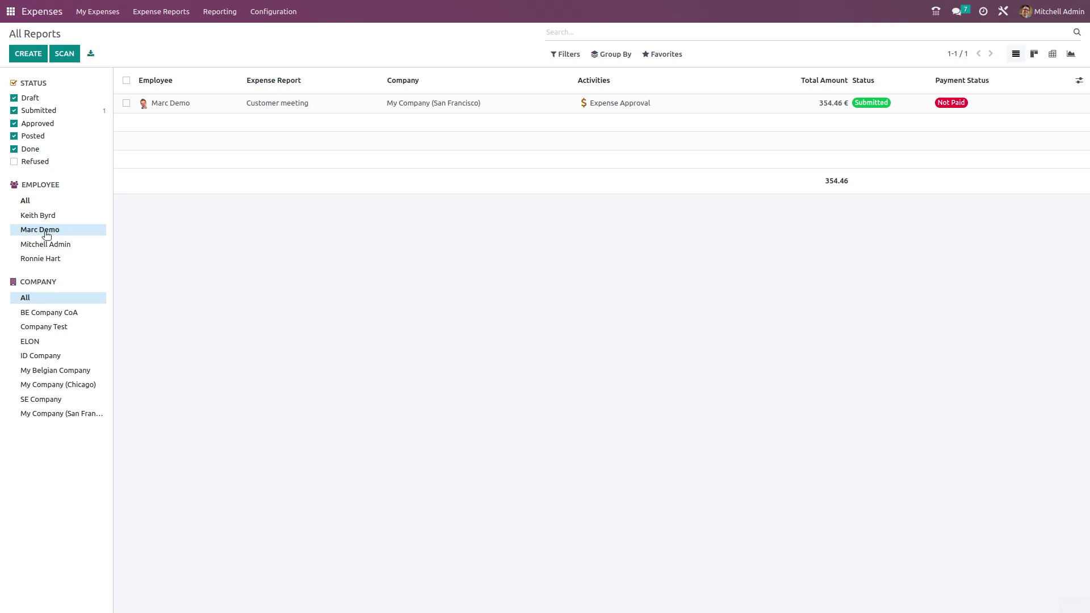
click(45, 249)
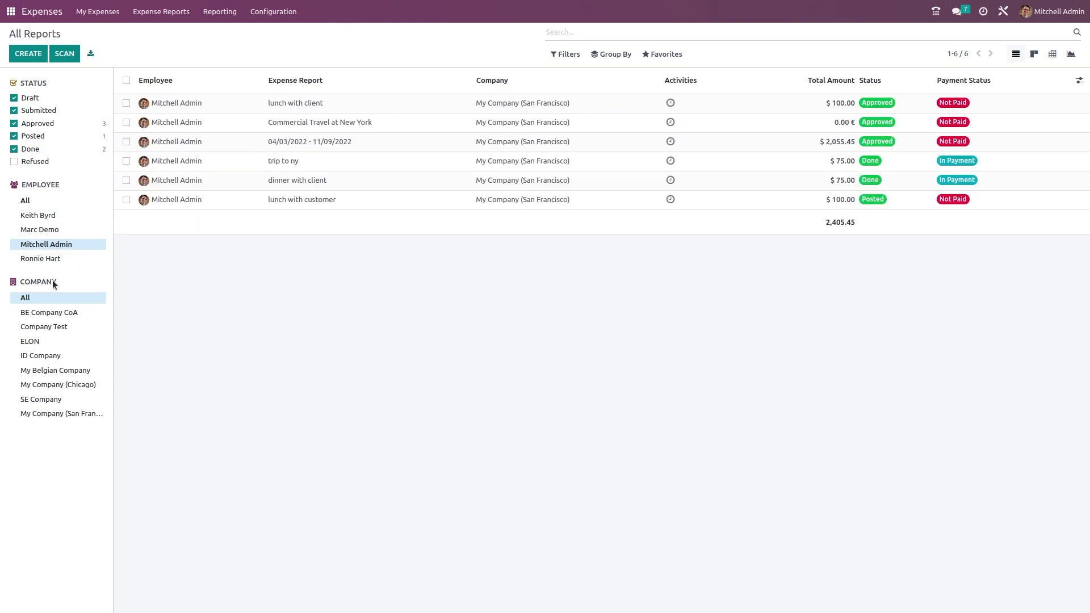
- Try the My Company, ID Company and Company Test filters, then return to all reports
click(62, 414)
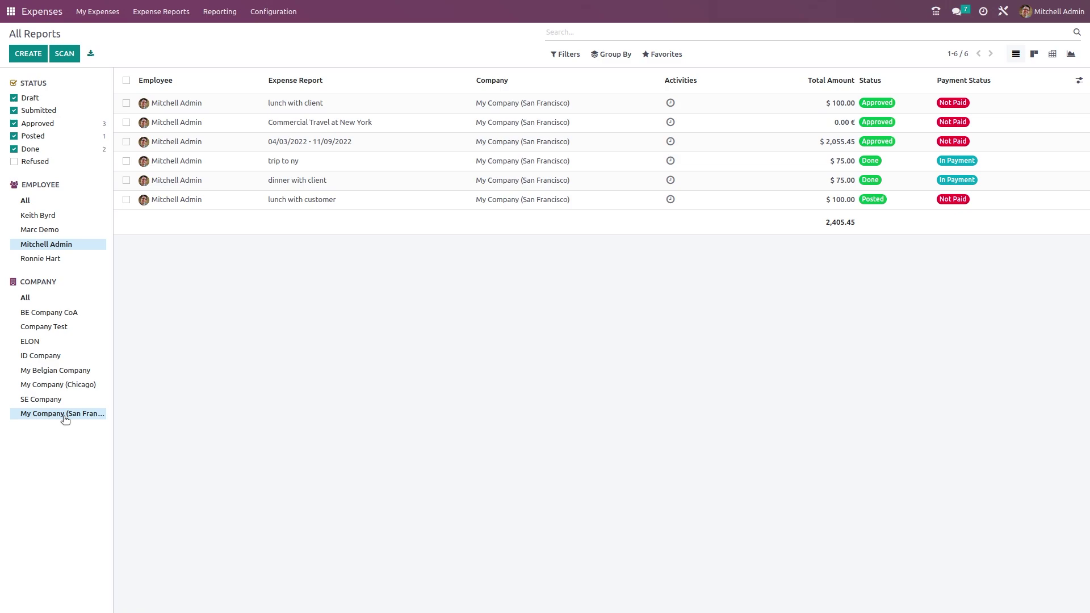
click(57, 356)
click(43, 327)
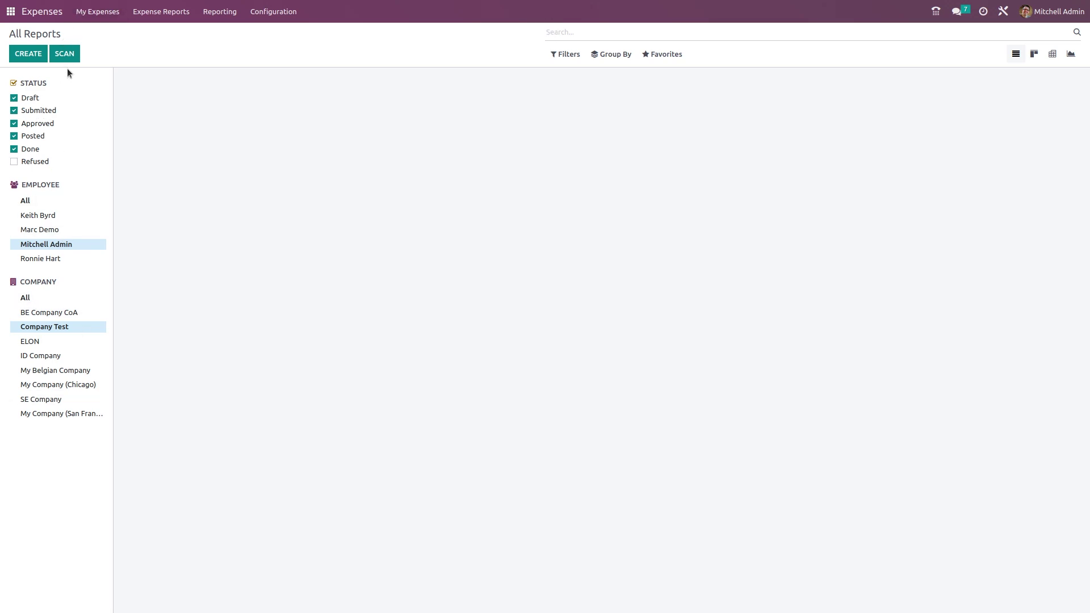
click(162, 14)
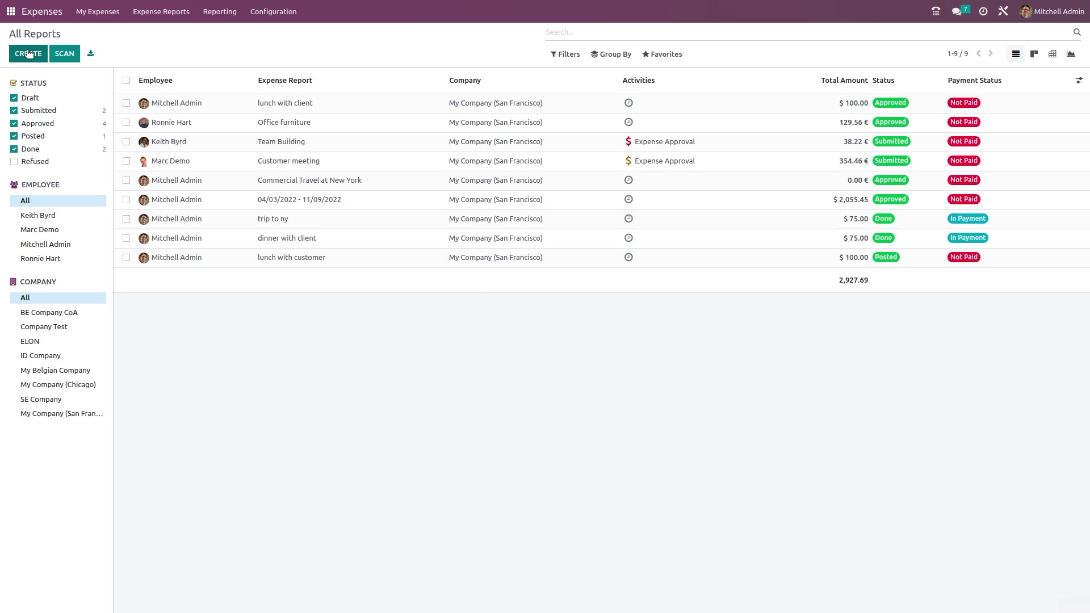
click(29, 54)
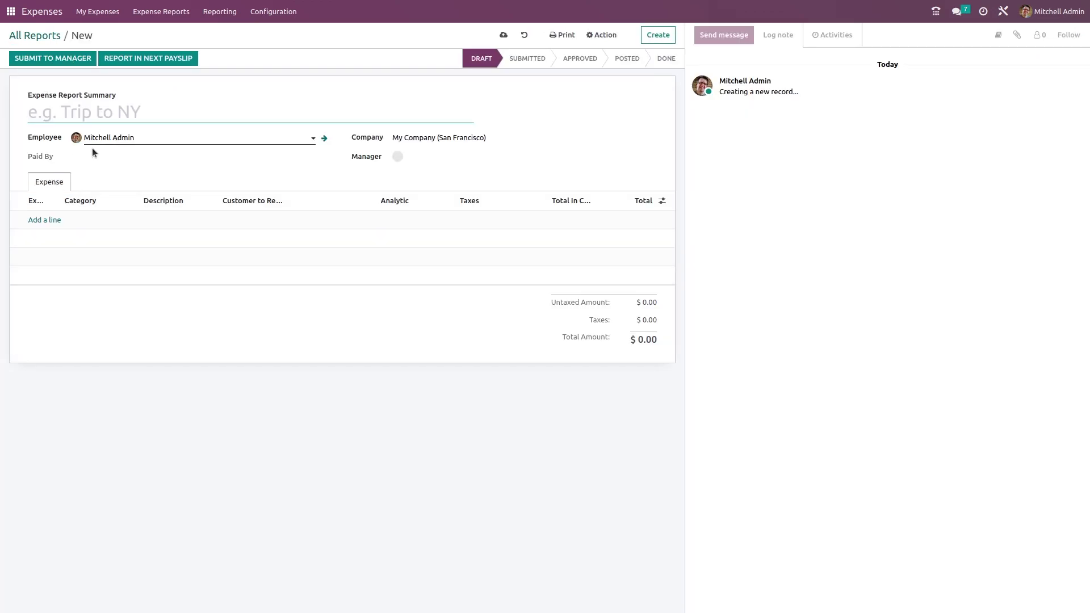
click(33, 37)
- View Expenses Analysis as bar, line and pie charts, then as a pivot table and list
click(219, 12)
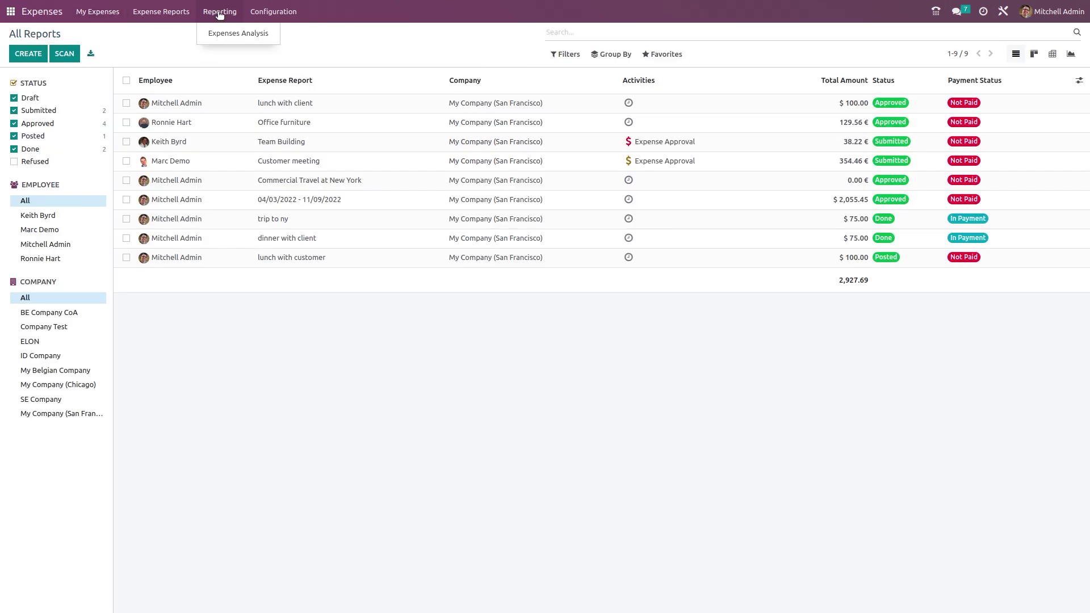
click(224, 36)
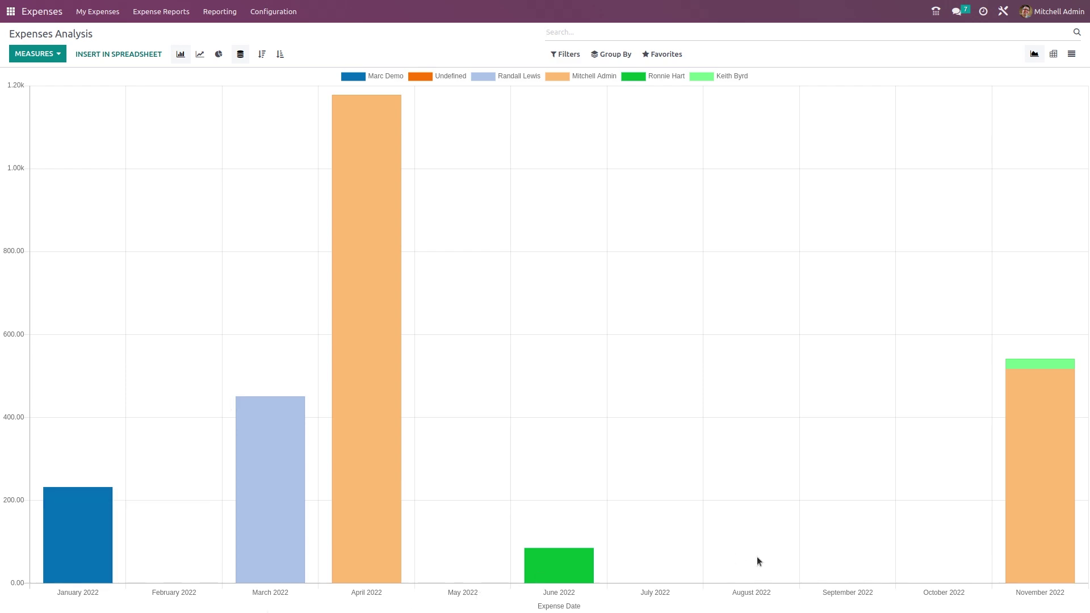
click(198, 55)
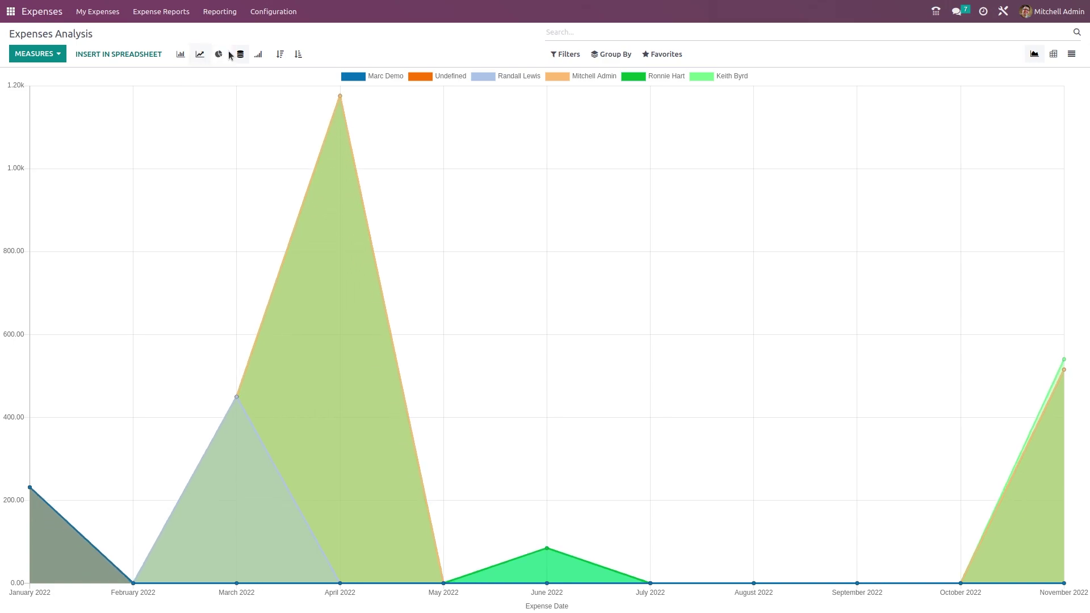
click(219, 54)
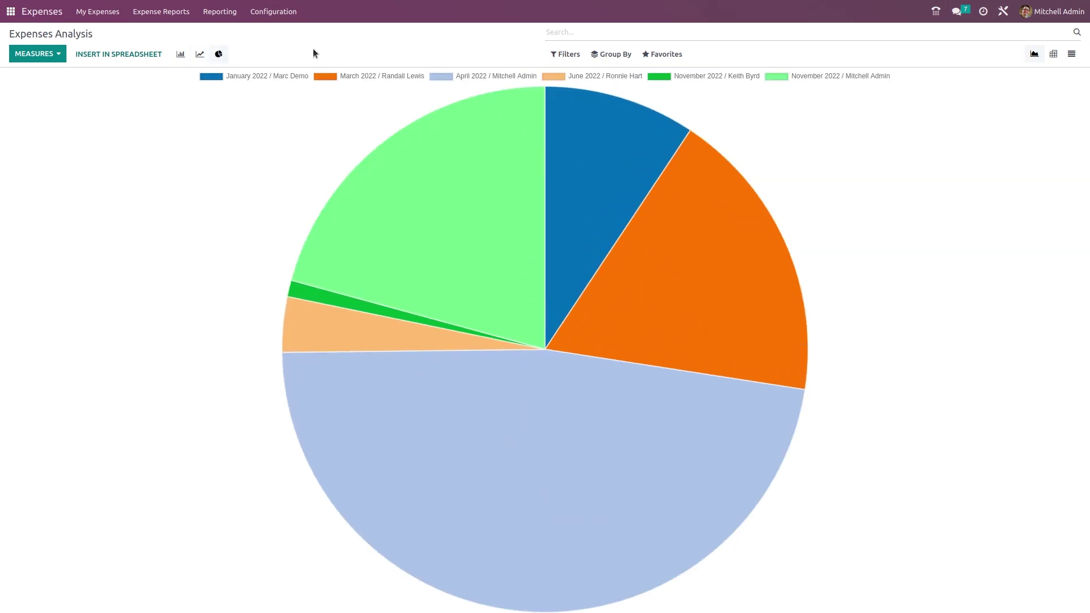
click(1053, 55)
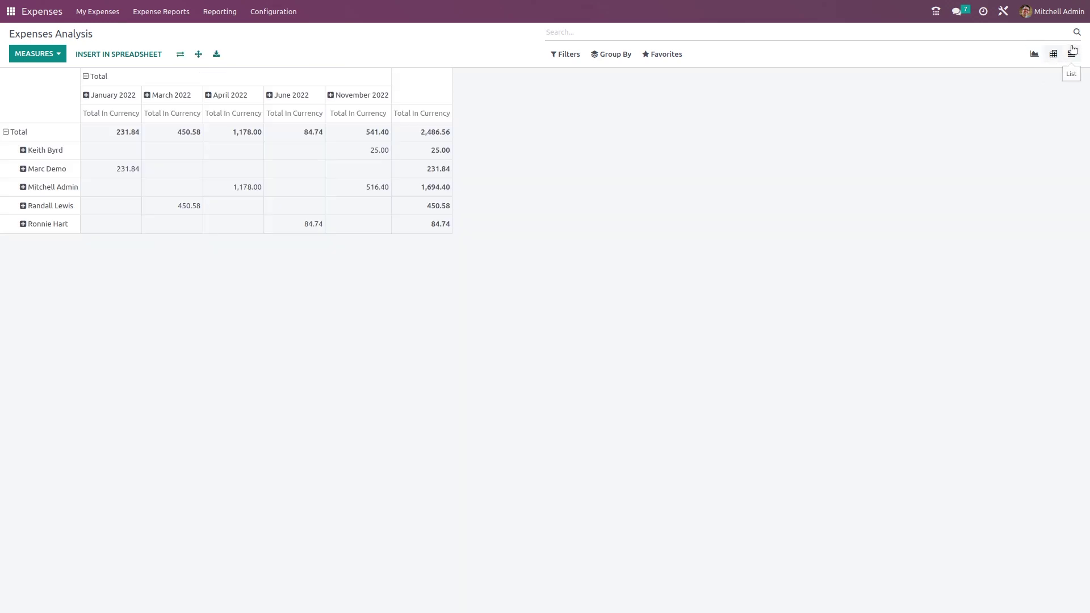
click(1072, 53)
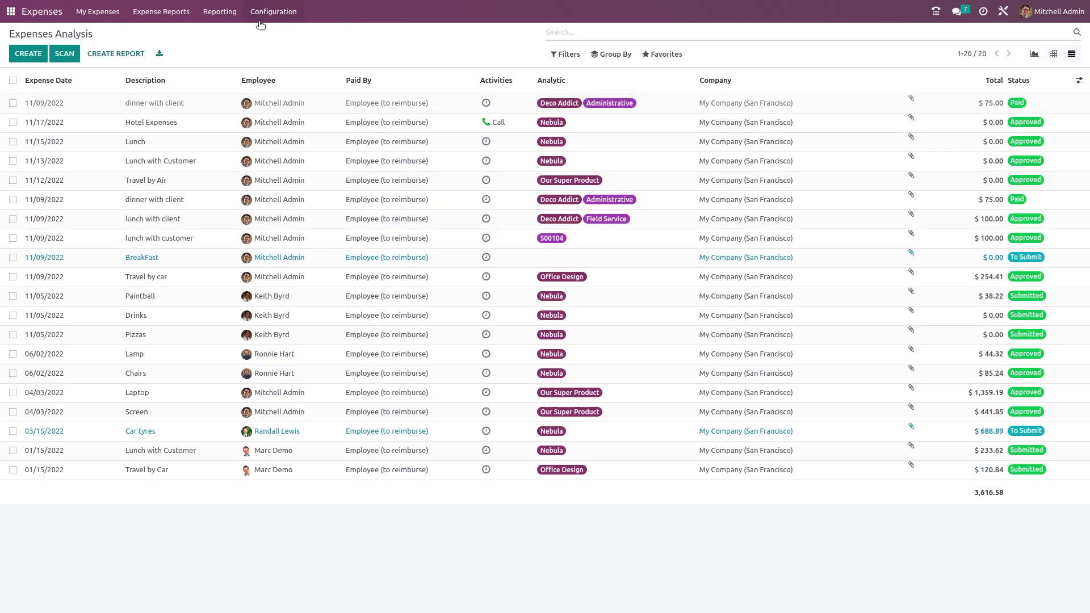
click(262, 12)
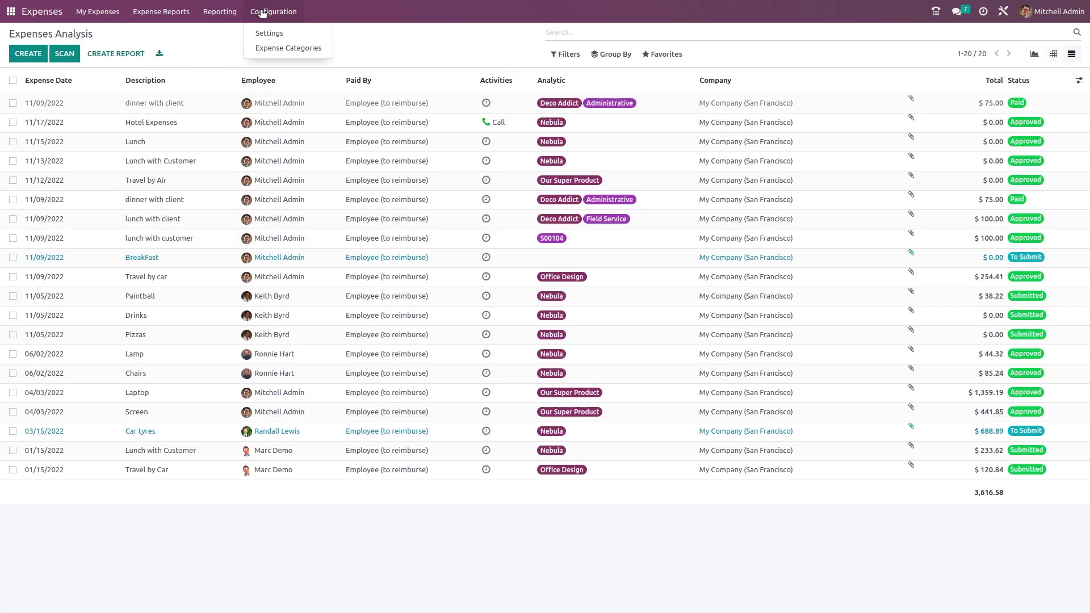
- Open the Expense Categories list, showing six categories from Communication to Travel & Accommodation
click(269, 52)
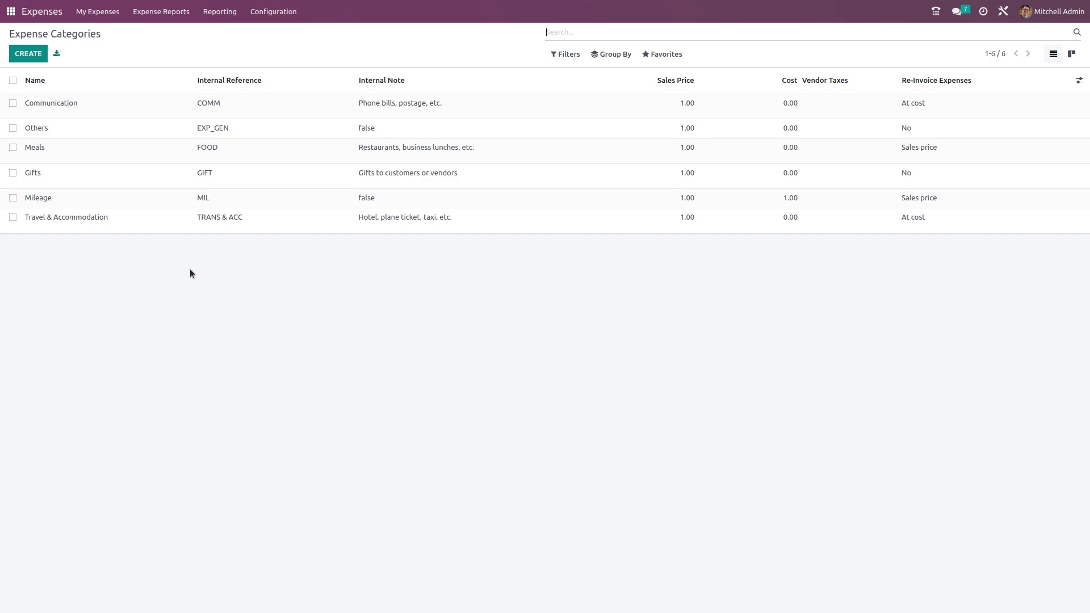
- Create a new expense category named 'lunch' with a cost of 100.00
click(34, 54)
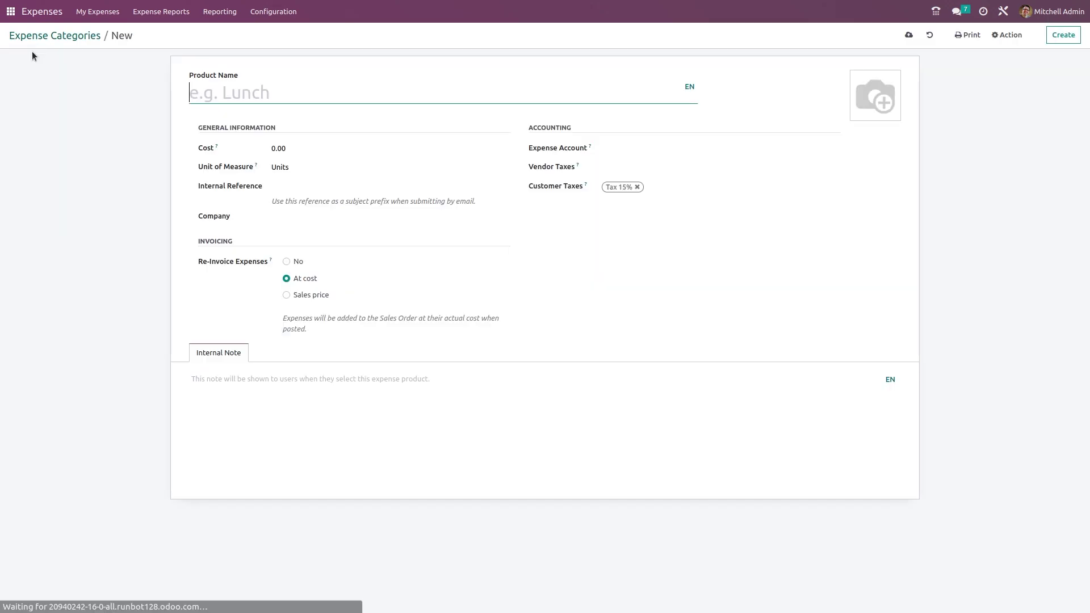
text(lunch)
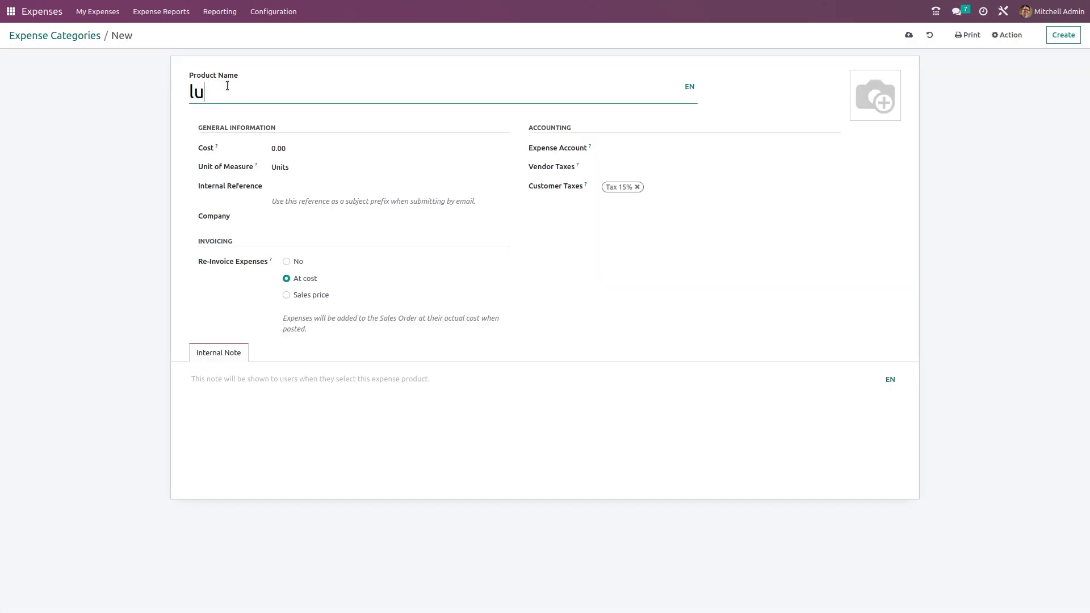
click(294, 147)
text(100)
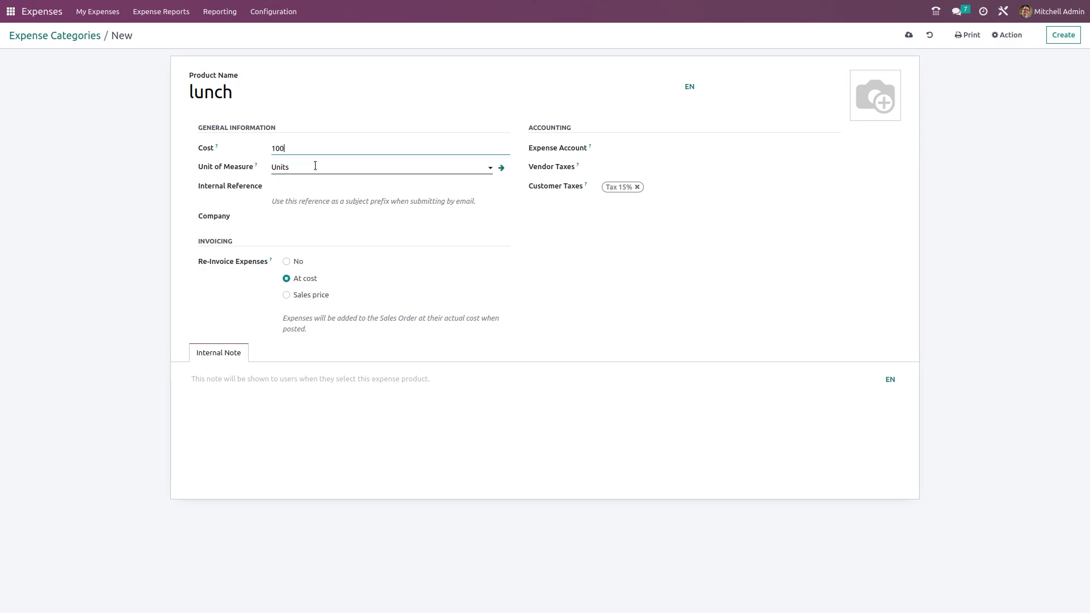
click(295, 187)
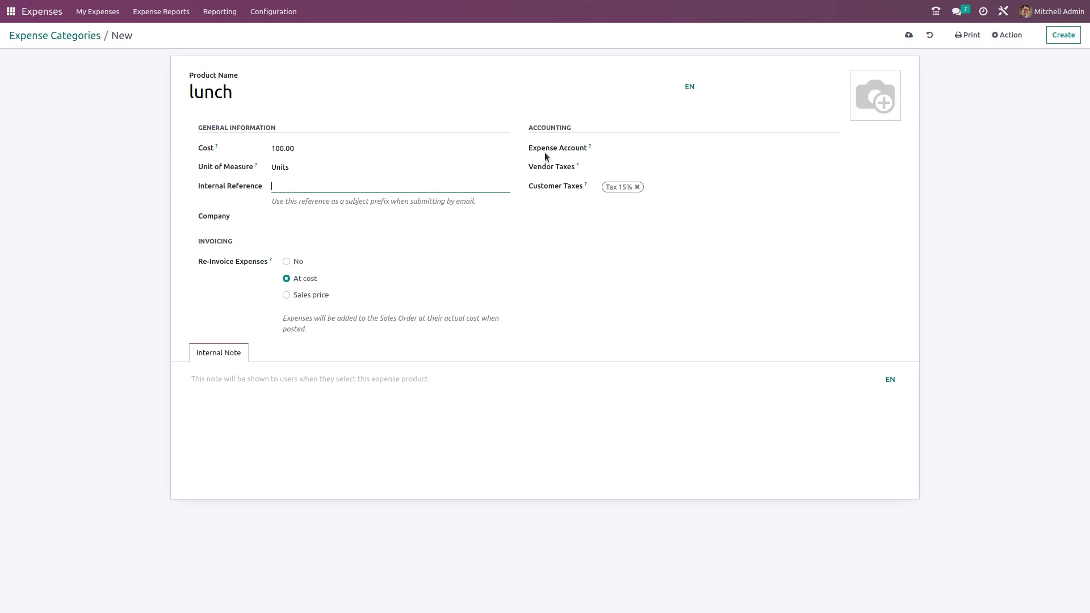
- Book it to 10140 Bank Suspense Account for My Company (San Francisco) and save
click(633, 147)
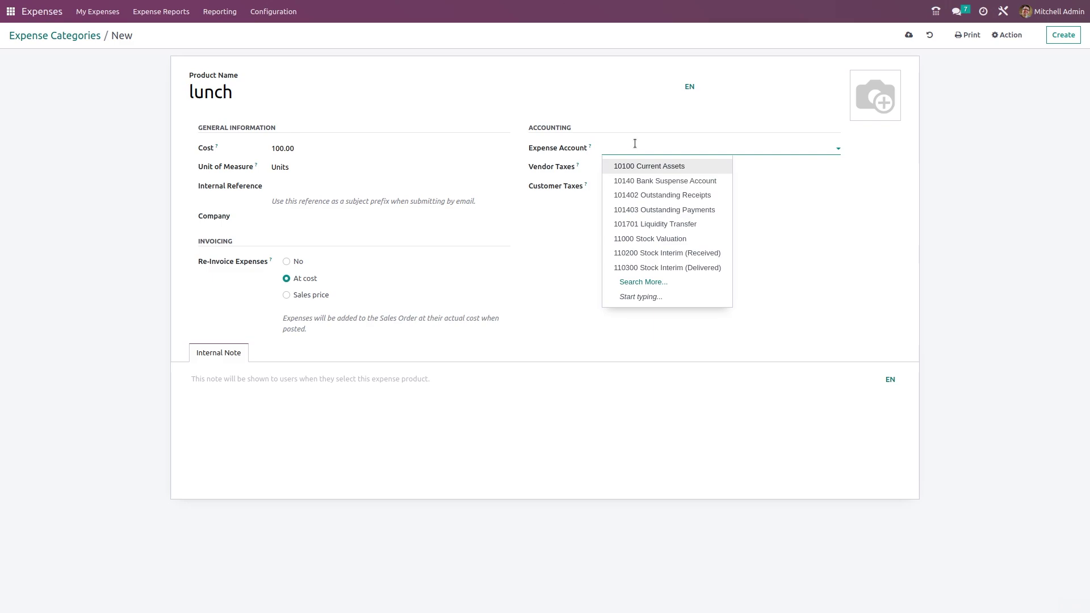
click(655, 174)
click(623, 170)
key(Escape)
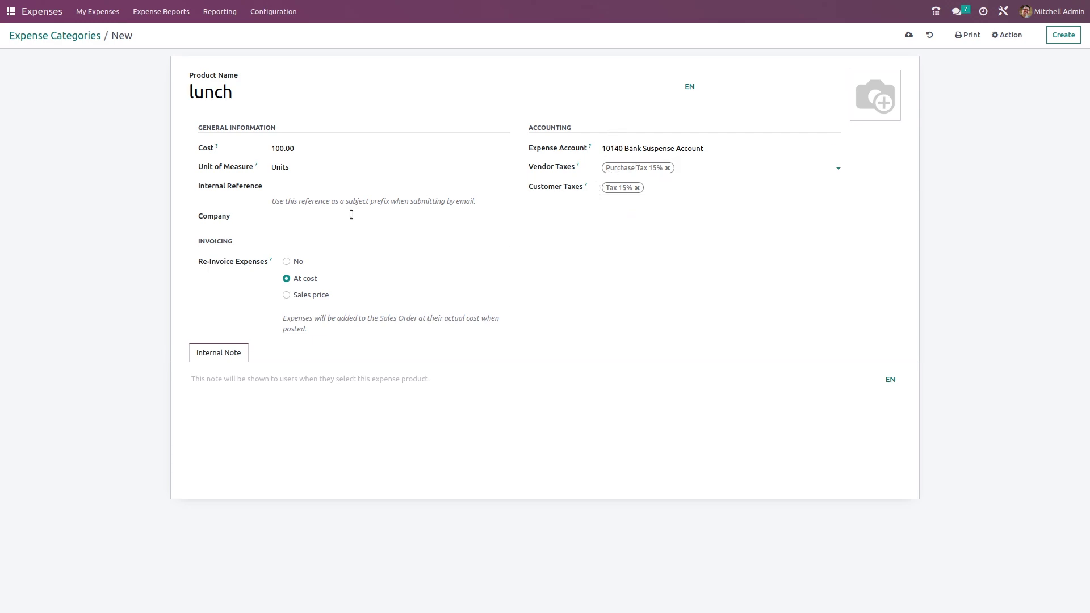
click(294, 221)
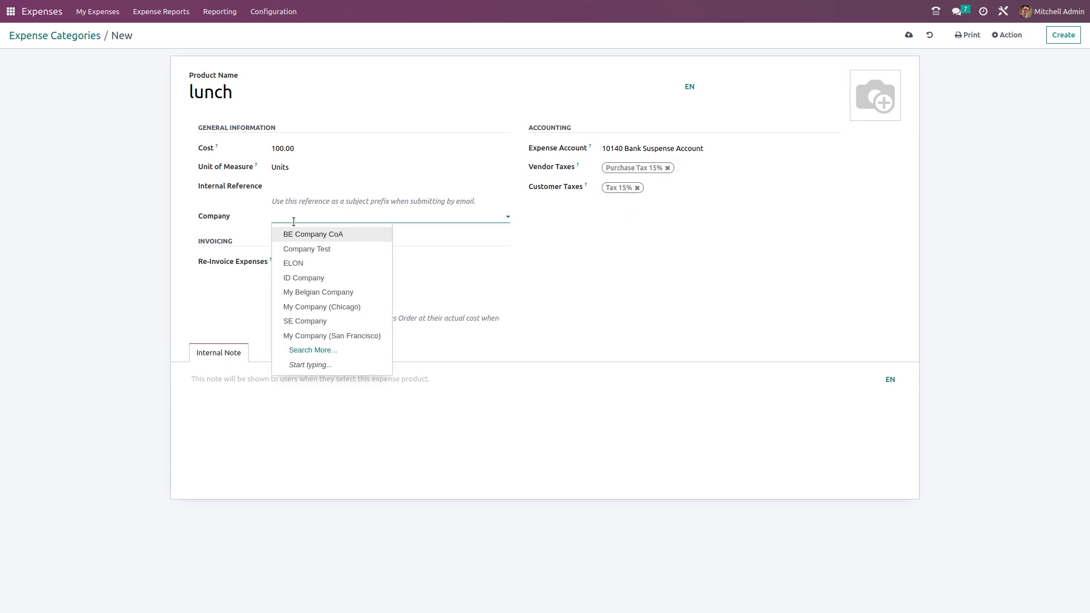
click(341, 337)
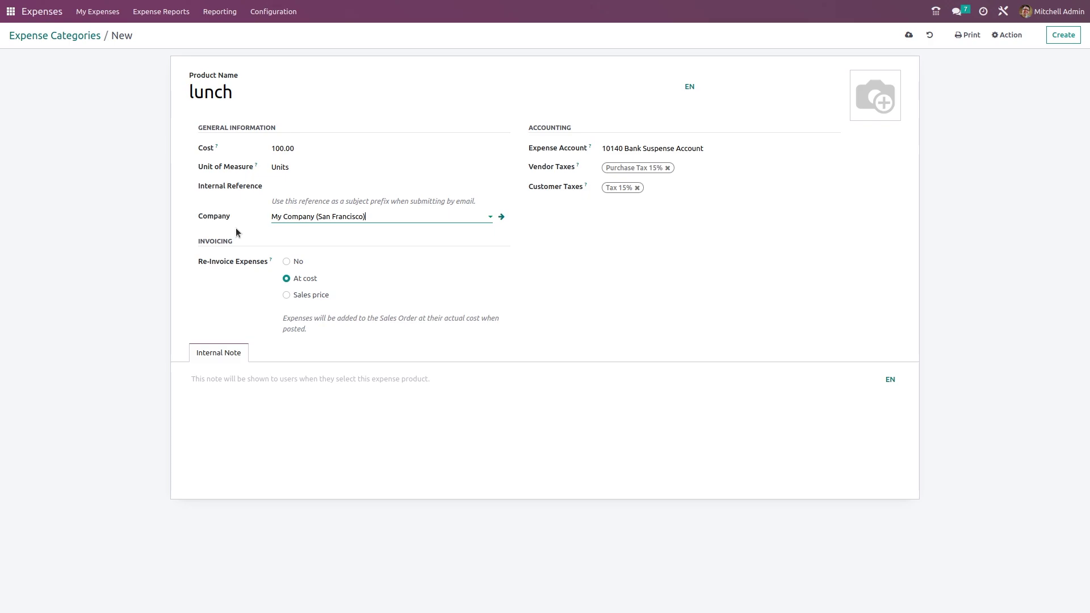
click(203, 382)
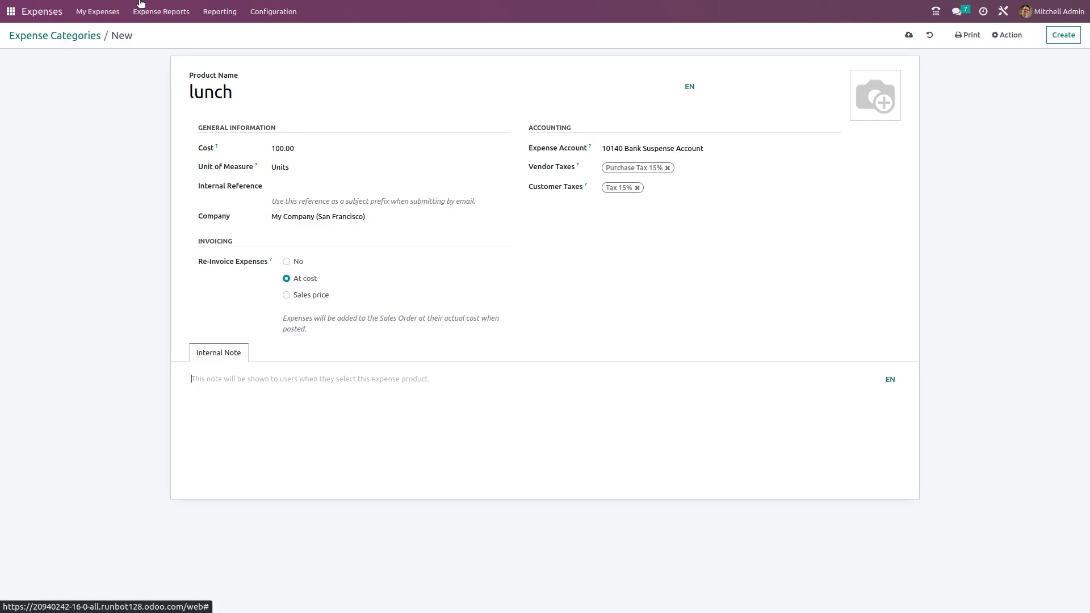
click(909, 35)
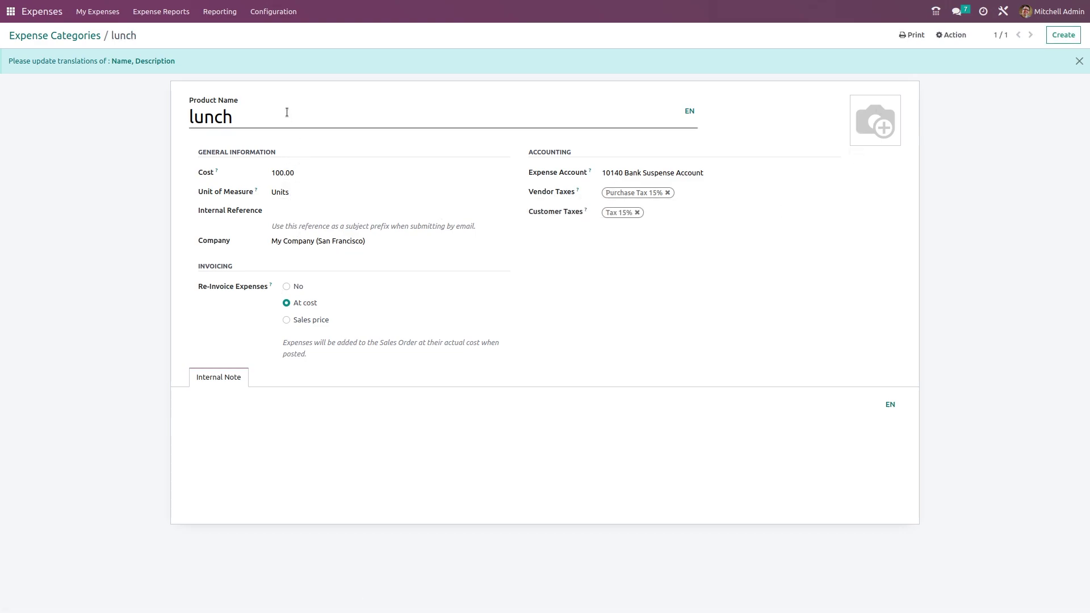
- Return to the categories list, then review the incoming-email, payslip reimbursement and OCR digitization settings
click(82, 38)
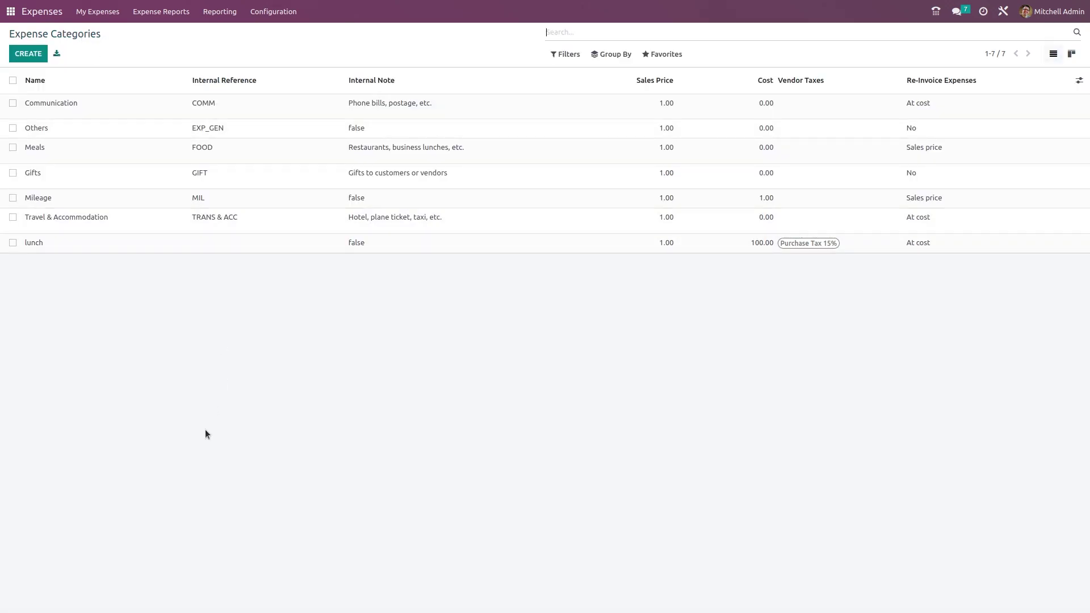
click(268, 12)
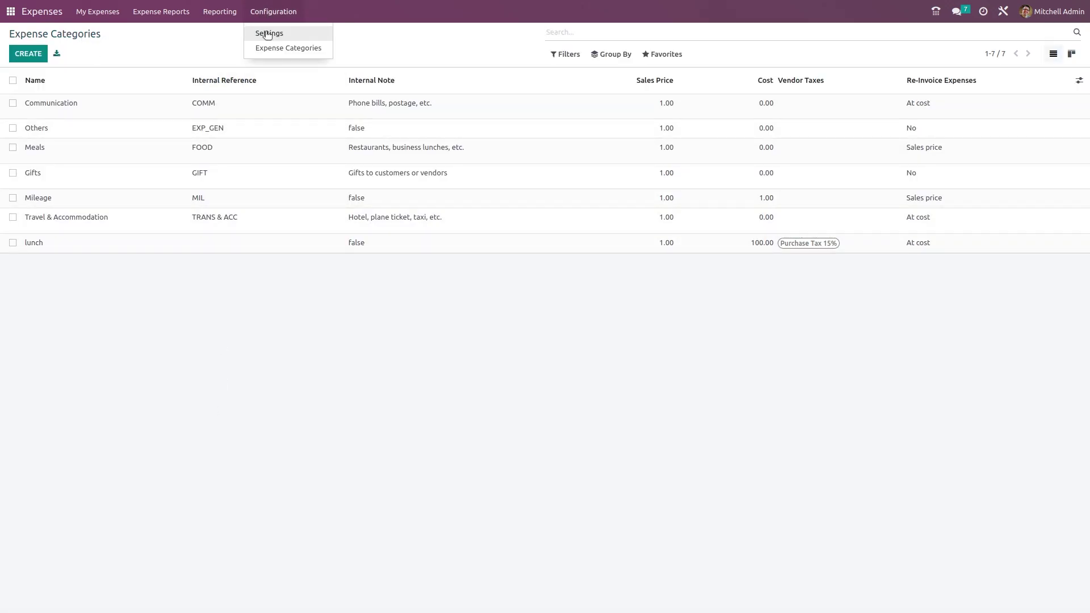
click(270, 34)
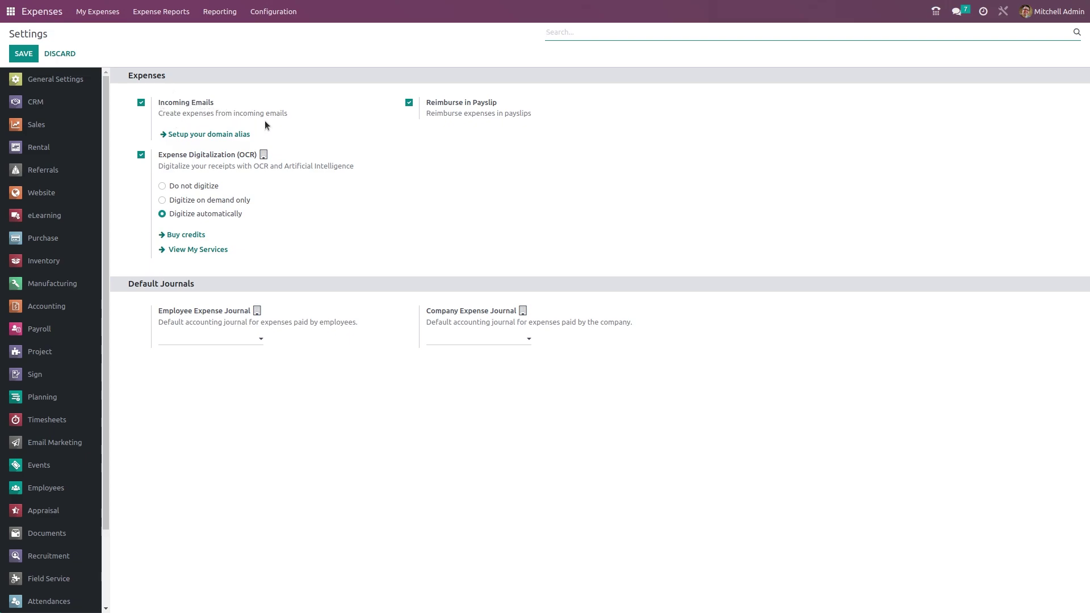
mouse_move(295, 125)
mouse_move(245, 164)
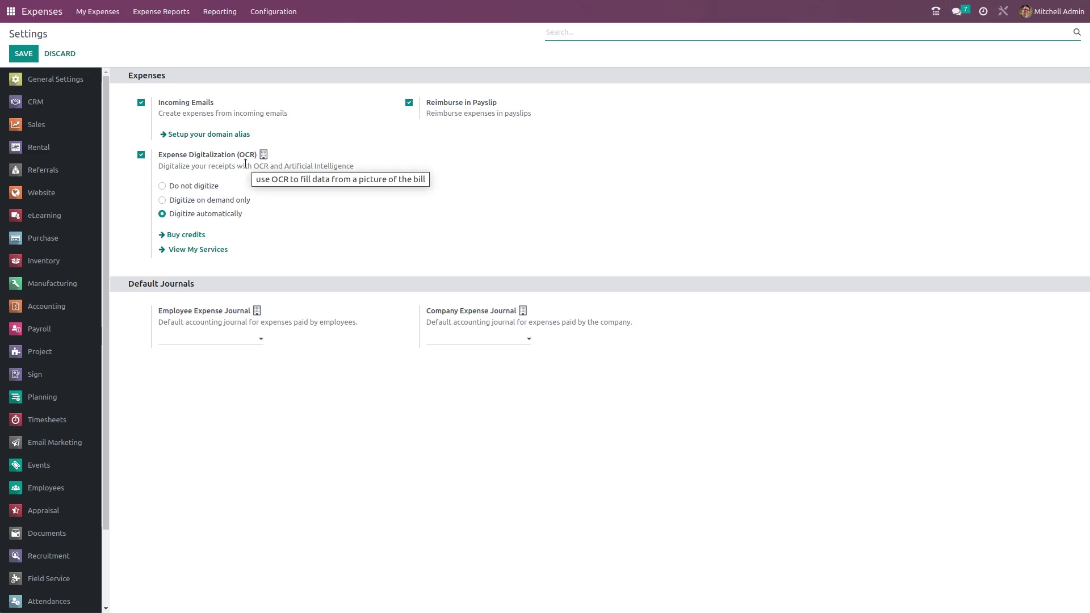